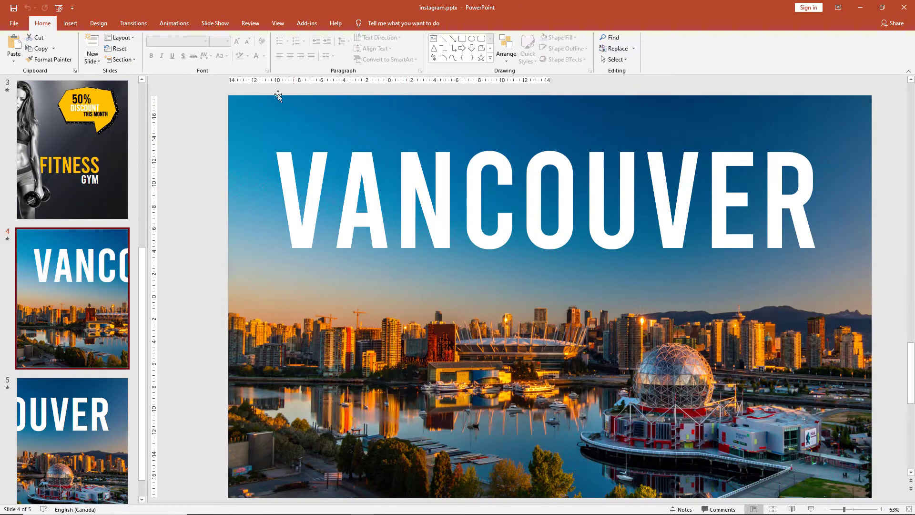
Enlarge the slide thumbnails, look through the existing Instagram slides and examine the size note on the first slide
{"action": "left_click_drag", "start_coordinate": [146, 167], "coordinate": [168, 169]}
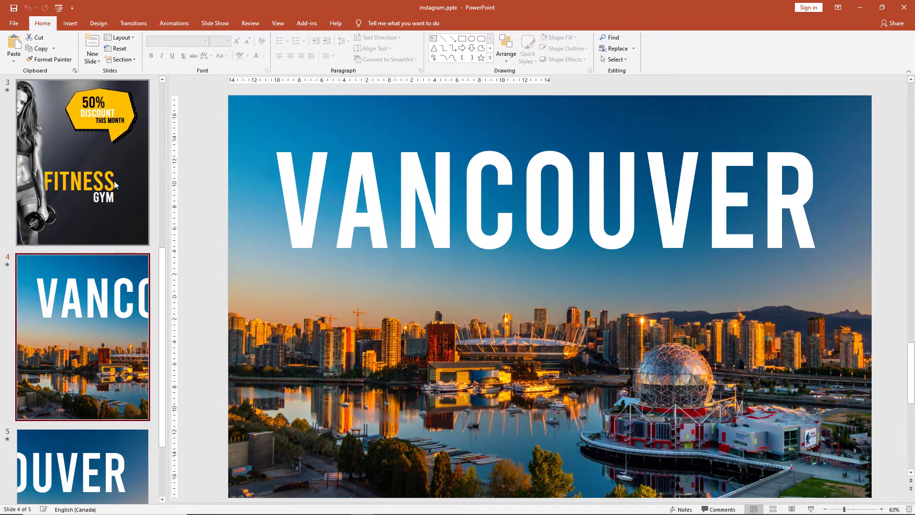
{"action": "scroll", "coordinate": [113, 181], "scroll_direction": "up", "scroll_amount": 5}
{"action": "scroll", "coordinate": [111, 186], "scroll_direction": "down", "scroll_amount": 3}
{"action": "scroll", "coordinate": [111, 189], "scroll_direction": "up", "scroll_amount": 4}
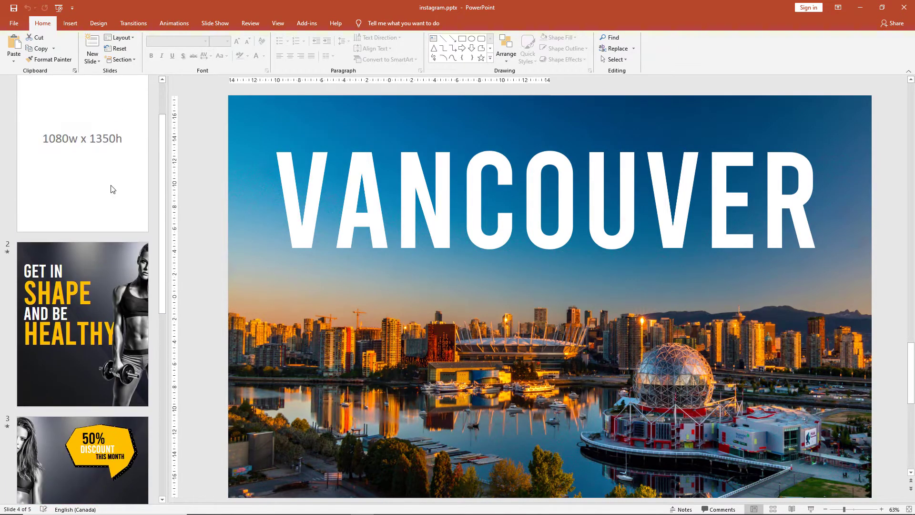
{"action": "left_click", "coordinate": [112, 190]}
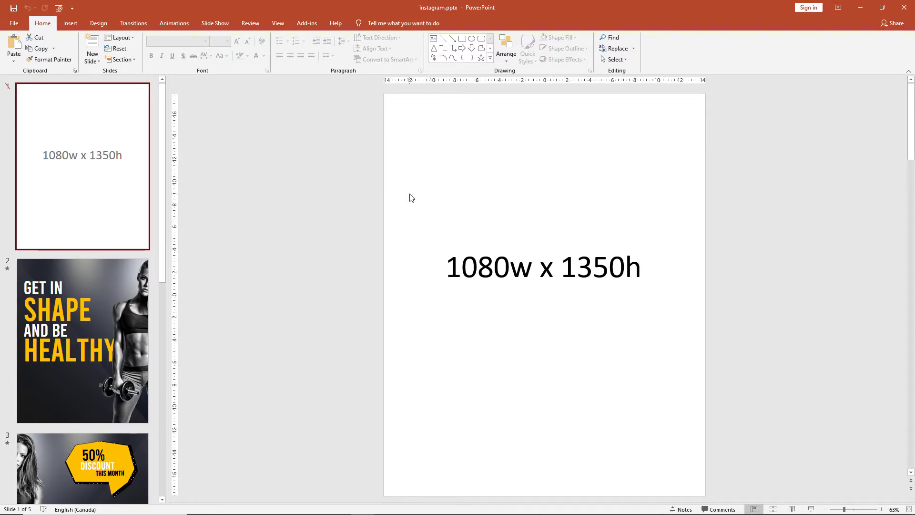
{"action": "left_click_drag", "start_coordinate": [409, 194], "coordinate": [675, 345]}
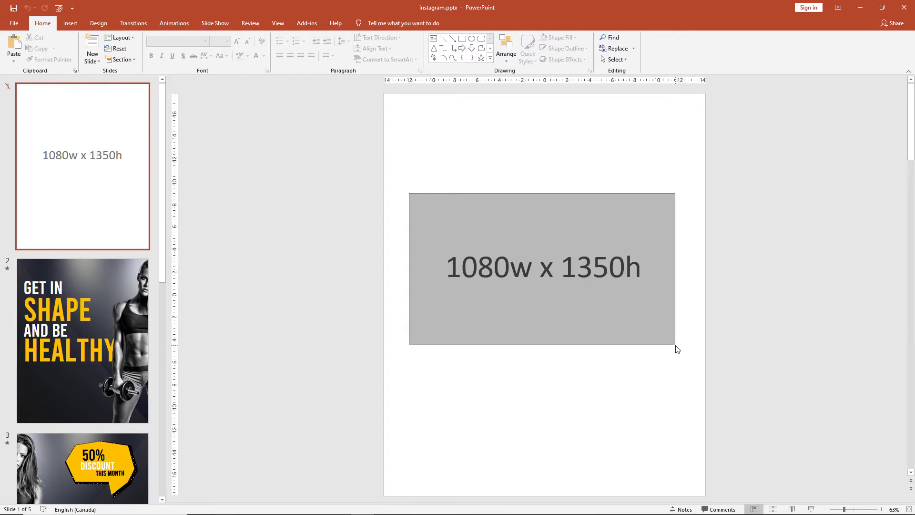
{"action": "left_click_drag", "start_coordinate": [676, 346], "coordinate": [676, 345]}
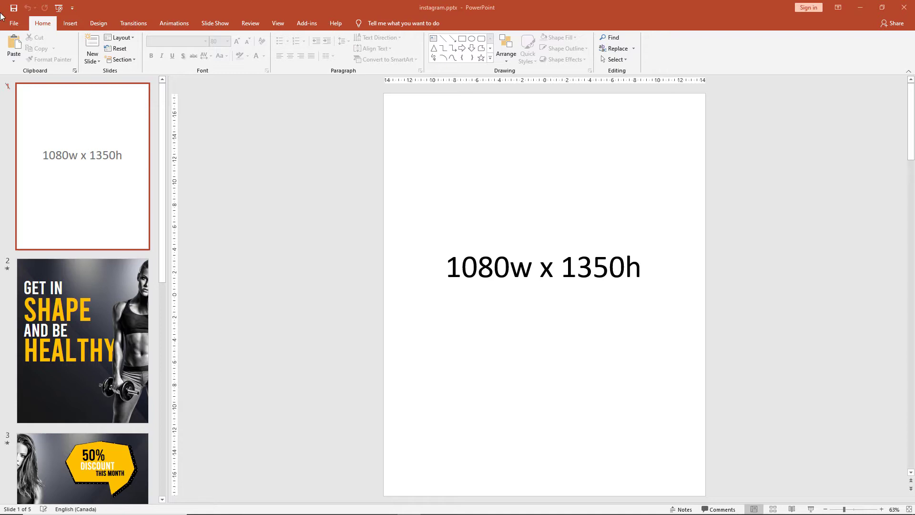
Create a blank presentation, apply the Blank layout to its slide and dismiss the design suggestions
{"action": "left_click", "coordinate": [14, 24]}
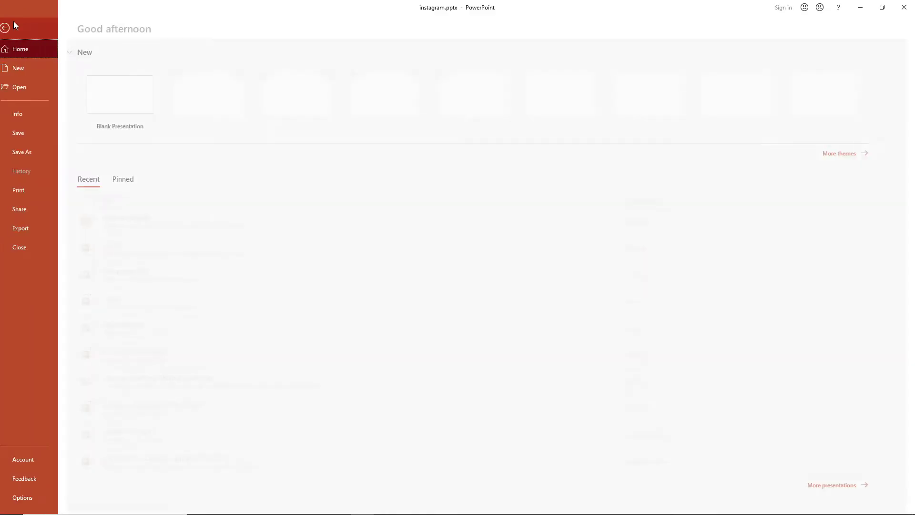
{"action": "left_click", "coordinate": [126, 98]}
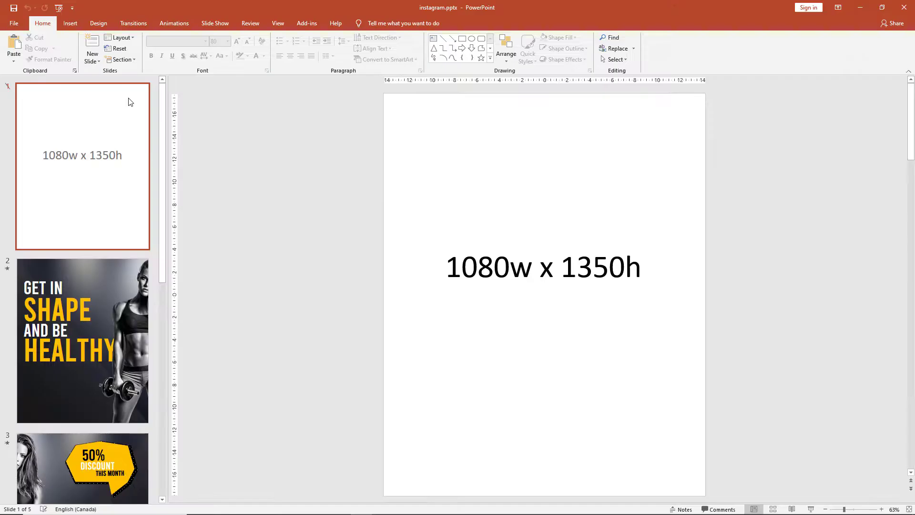
{"action": "left_click", "coordinate": [119, 38]}
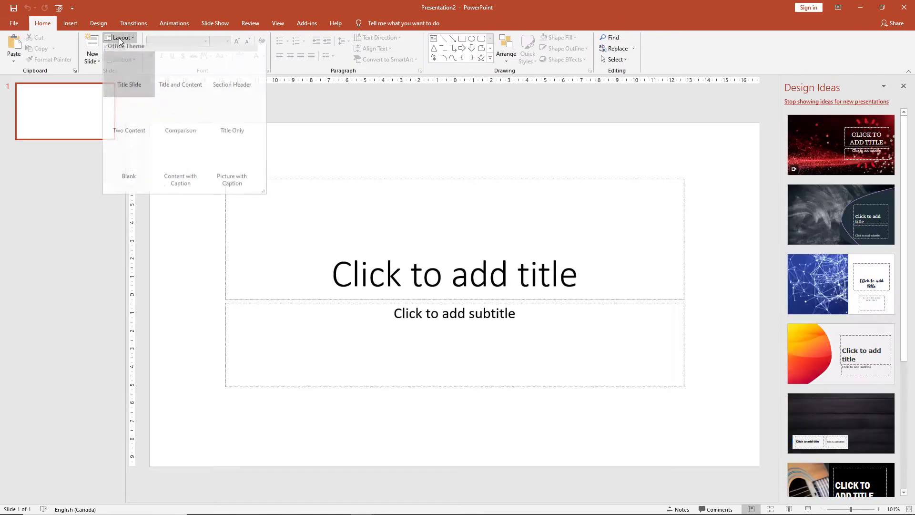
{"action": "left_click", "coordinate": [133, 161]}
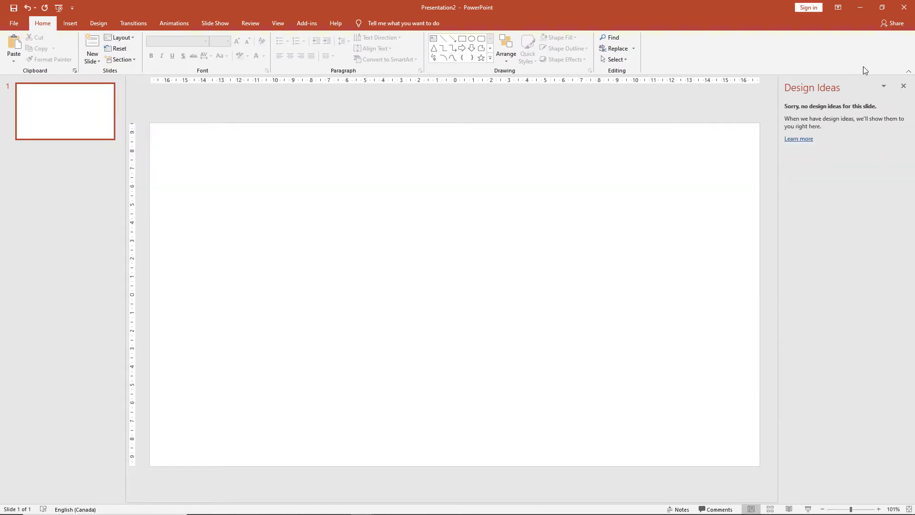
{"action": "left_click", "coordinate": [903, 86]}
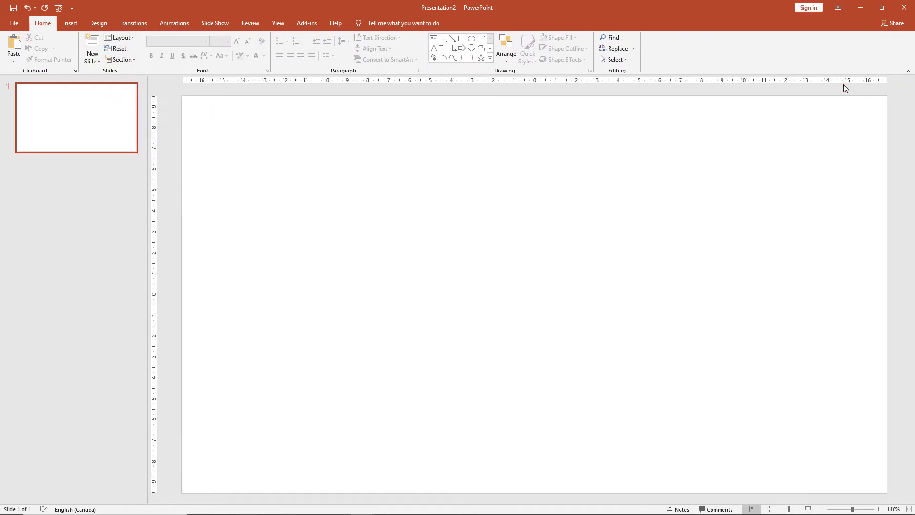
Set a custom slide size of 1080 px wide by 1350 px high, maximizing the content when scaling
{"action": "left_click", "coordinate": [93, 26]}
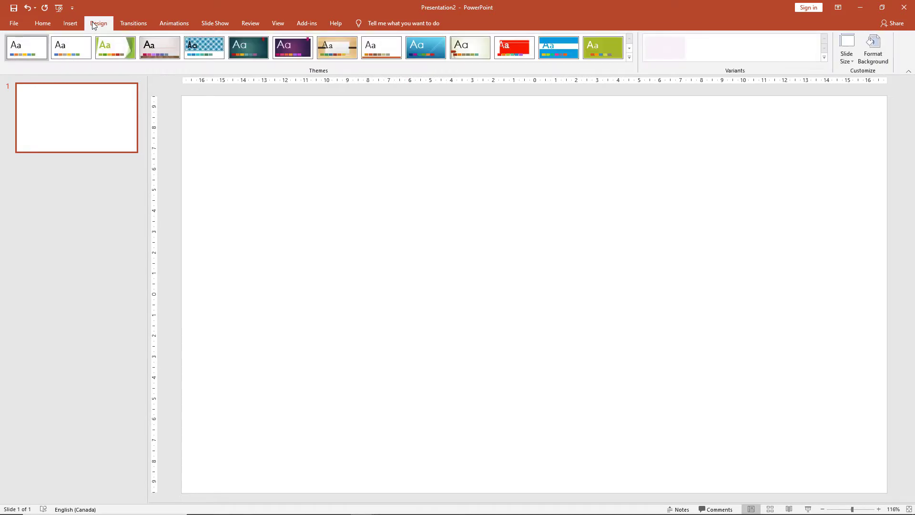
{"action": "left_click", "coordinate": [847, 57]}
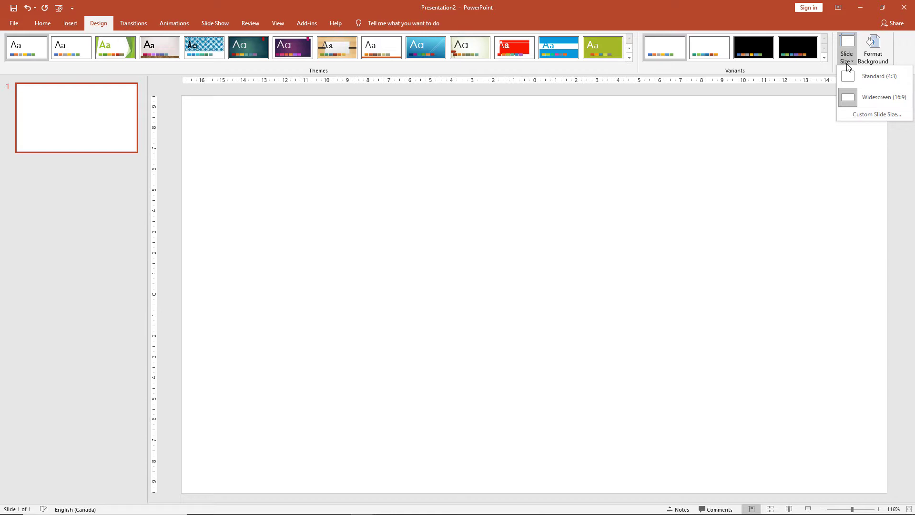
{"action": "left_click", "coordinate": [868, 116]}
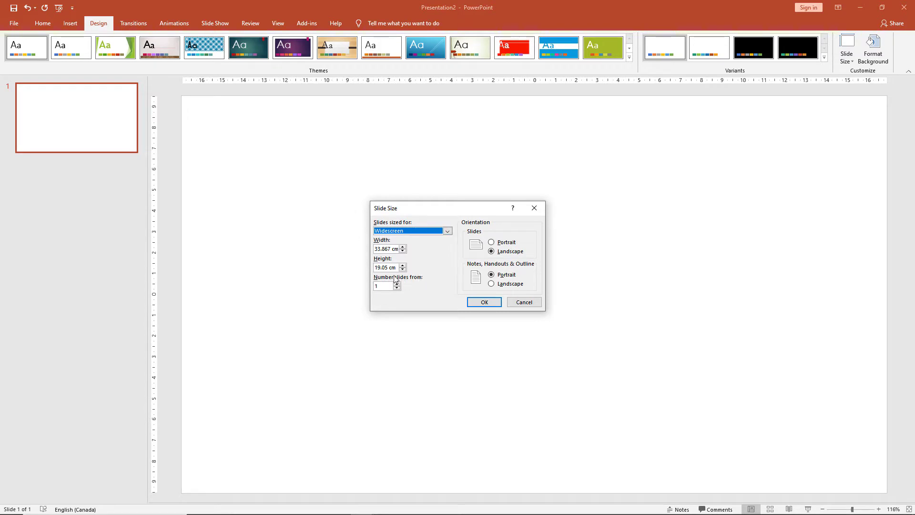
{"action": "double_click", "coordinate": [391, 249]}
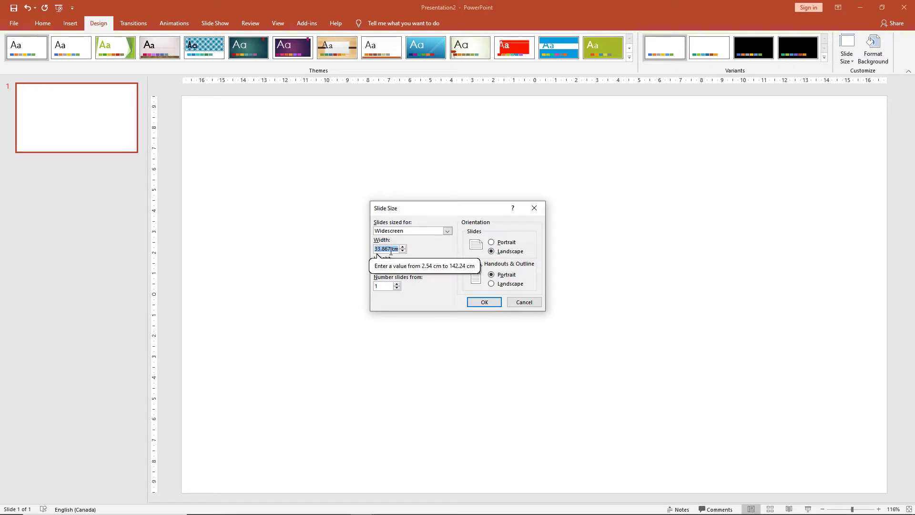
{"action": "type", "text": "1080"}
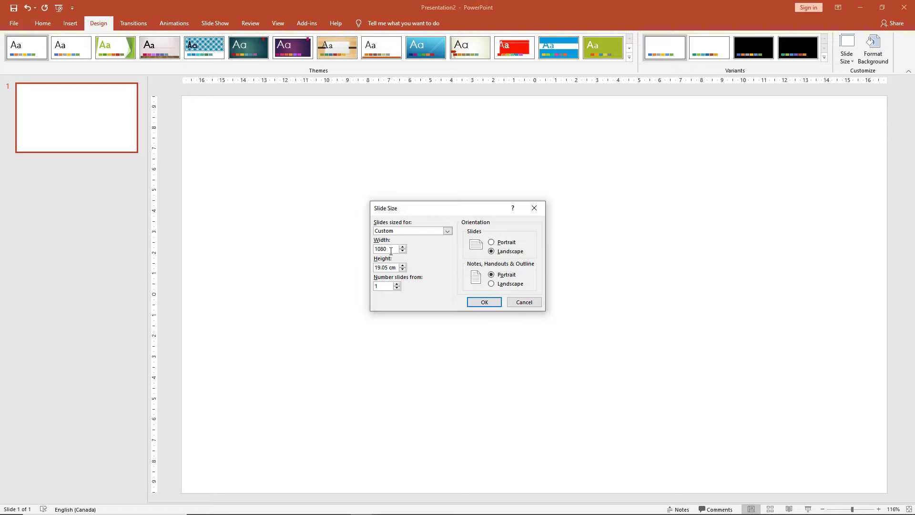
{"action": "type", "text": " px"}
{"action": "key", "text": "Tab"}
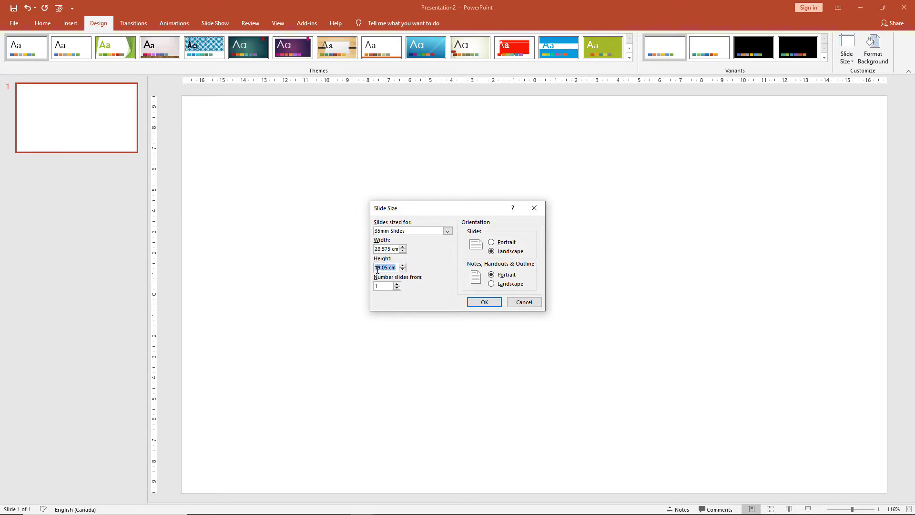
{"action": "type", "text": "1350"}
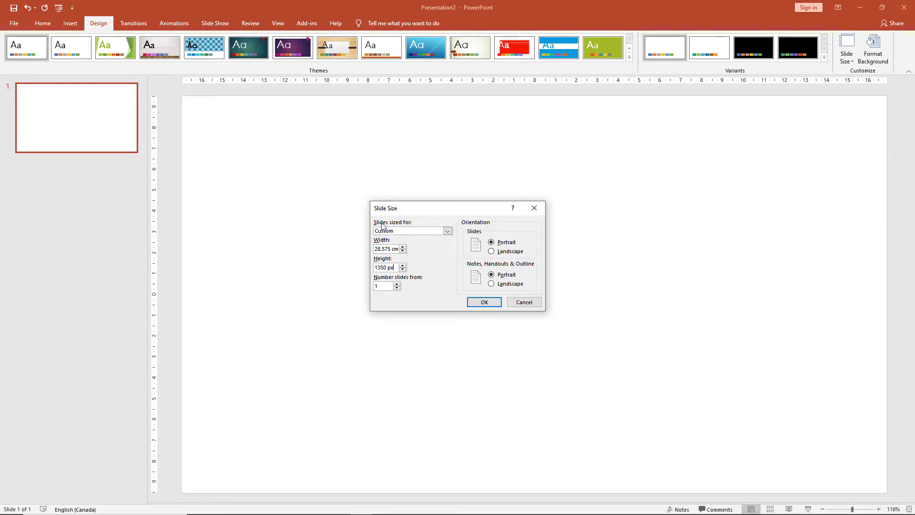
{"action": "left_click", "coordinate": [482, 303]}
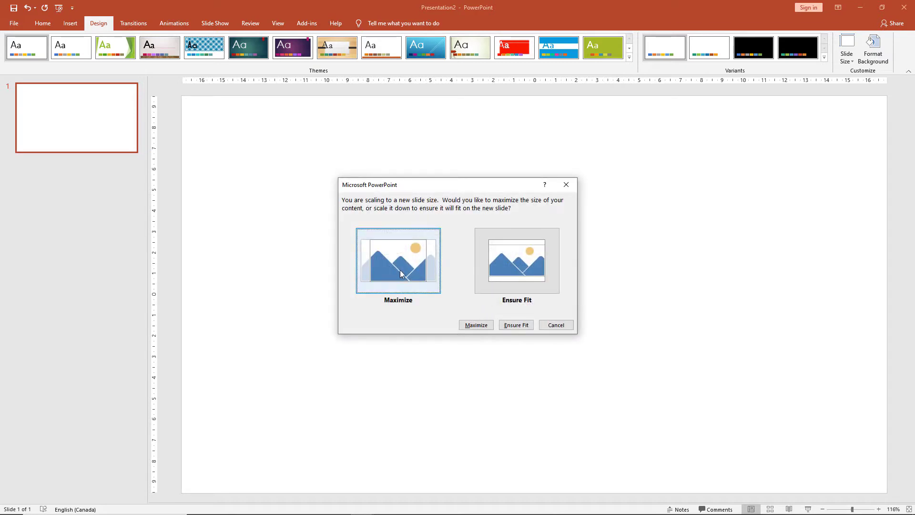
{"action": "left_click", "coordinate": [477, 324]}
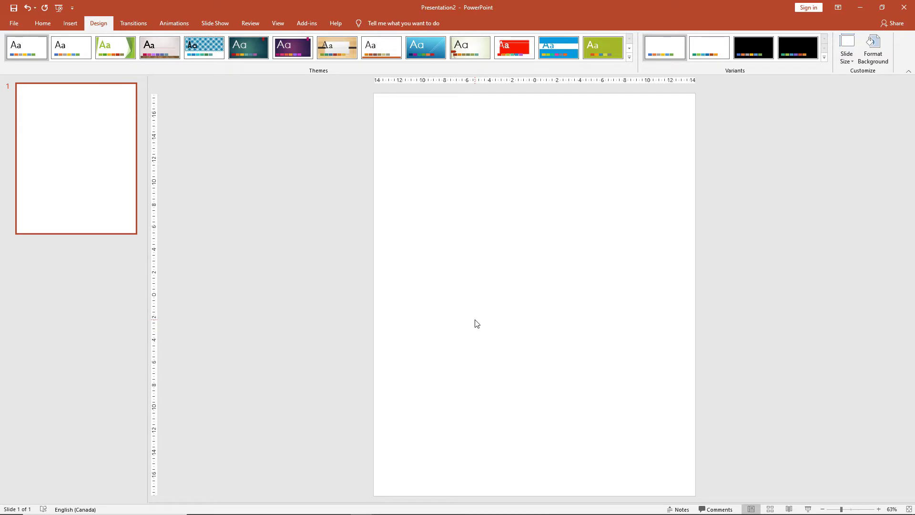
Copy the dark background picture and its overlay shape from slide 2 of instagram.pptx onto the blank slide of the new presentation
{"action": "scroll", "coordinate": [476, 325], "scroll_direction": "down", "scroll_amount": 2, "text": "ctrl"}
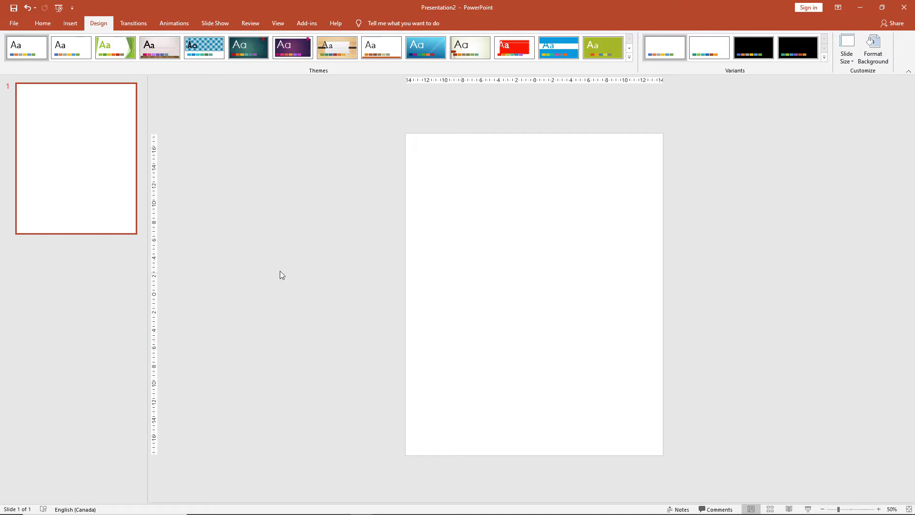
{"action": "key", "text": "alt+Tab"}
{"action": "key", "text": "alt+Tab"}
{"action": "key", "text": "alt+Tab"}
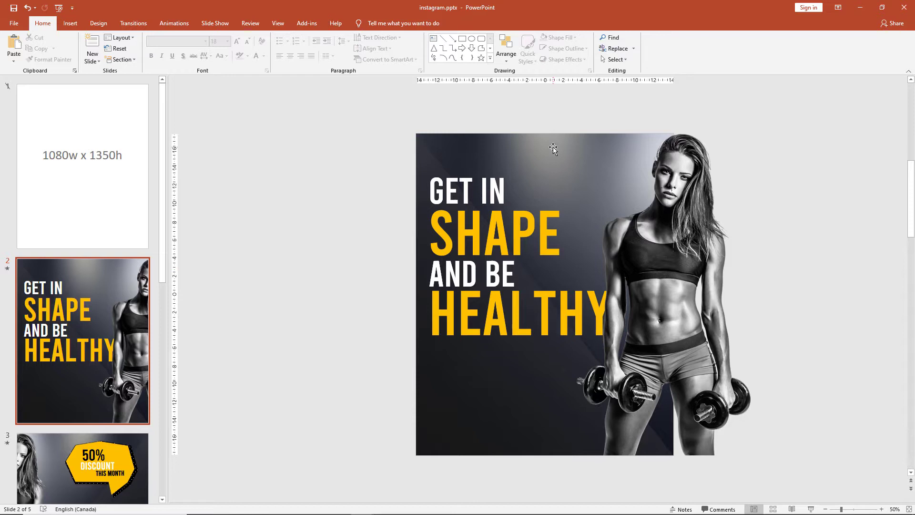
{"action": "left_click", "coordinate": [553, 147]}
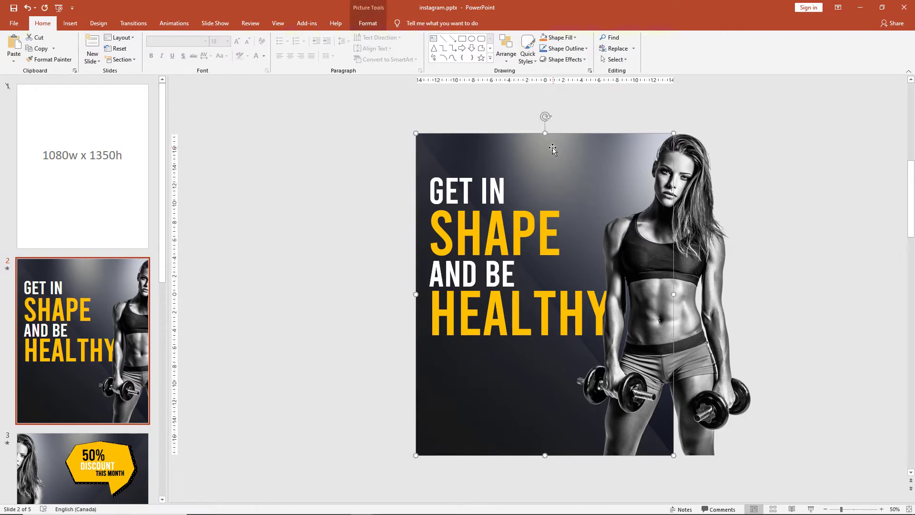
{"action": "left_click", "coordinate": [452, 396], "text": "shift"}
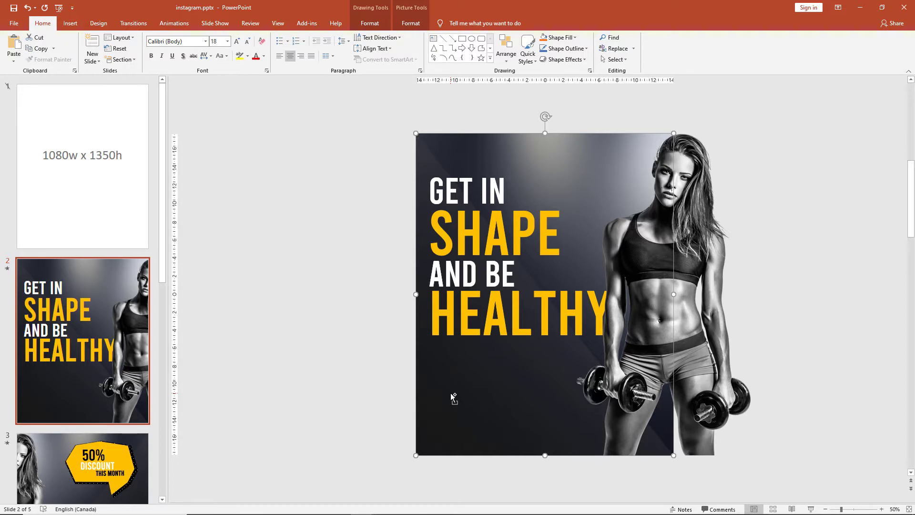
{"action": "key", "text": "alt+Tab"}
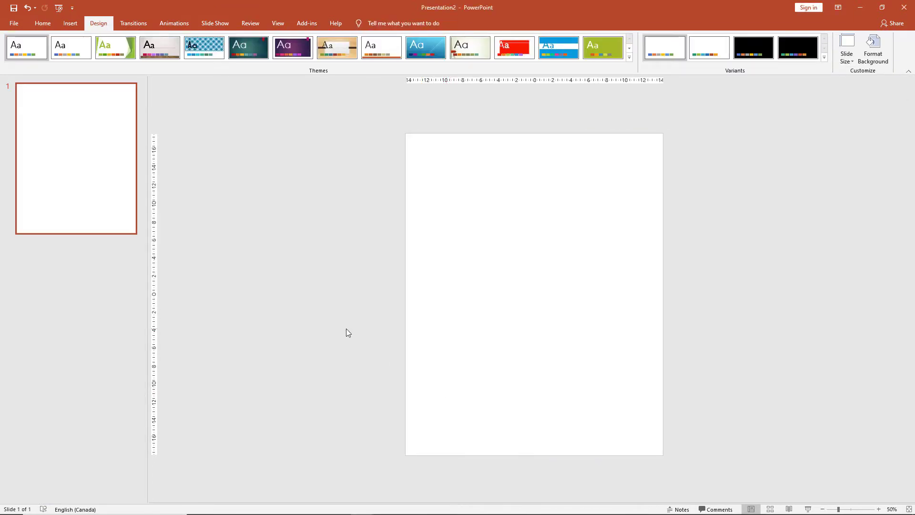
{"action": "key", "text": "ctrl+v"}
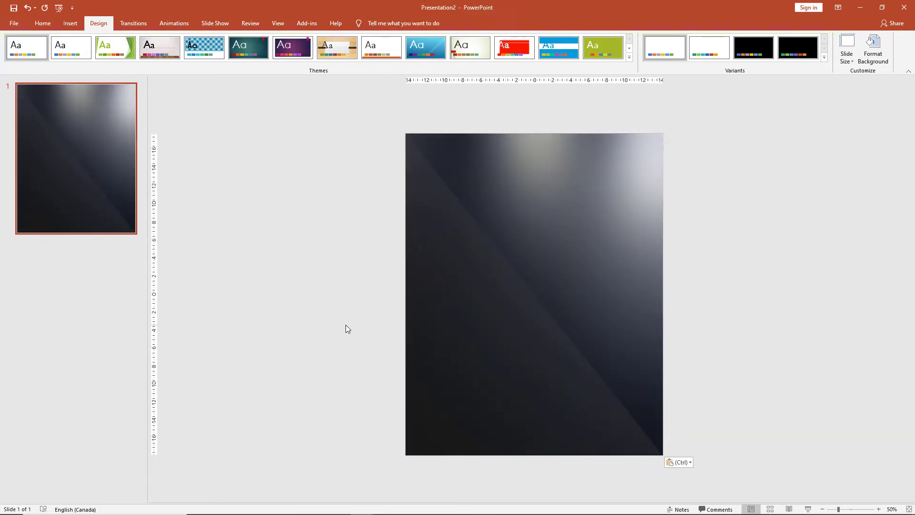
Group the pasted background picture and its overlay shape into one object
{"action": "mouse_move", "coordinate": [479, 302]}
{"action": "left_mouse_down"}
{"action": "mouse_move", "coordinate": [345, 287]}
{"action": "mouse_move", "coordinate": [478, 299]}
{"action": "left_mouse_up"}
{"action": "left_click", "coordinate": [318, 140]}
{"action": "left_click_drag", "start_coordinate": [342, 111], "coordinate": [754, 500]}
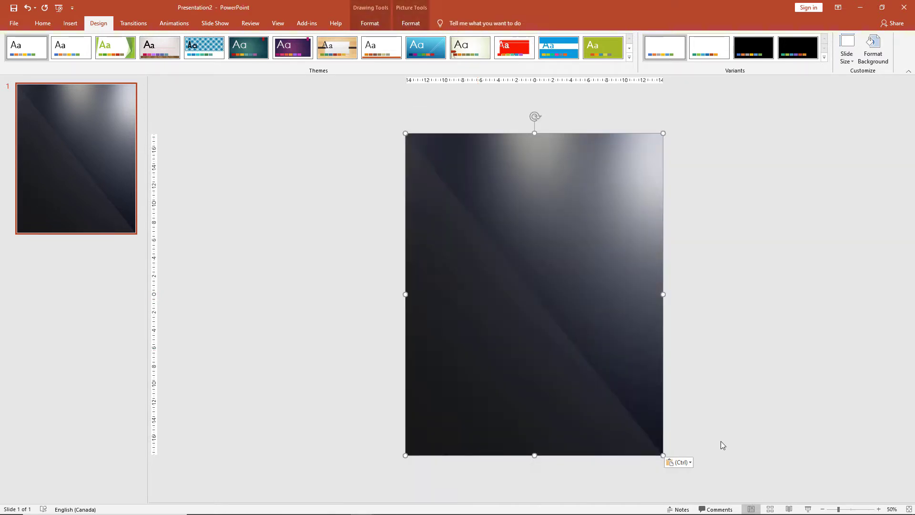
{"action": "right_click", "coordinate": [487, 292]}
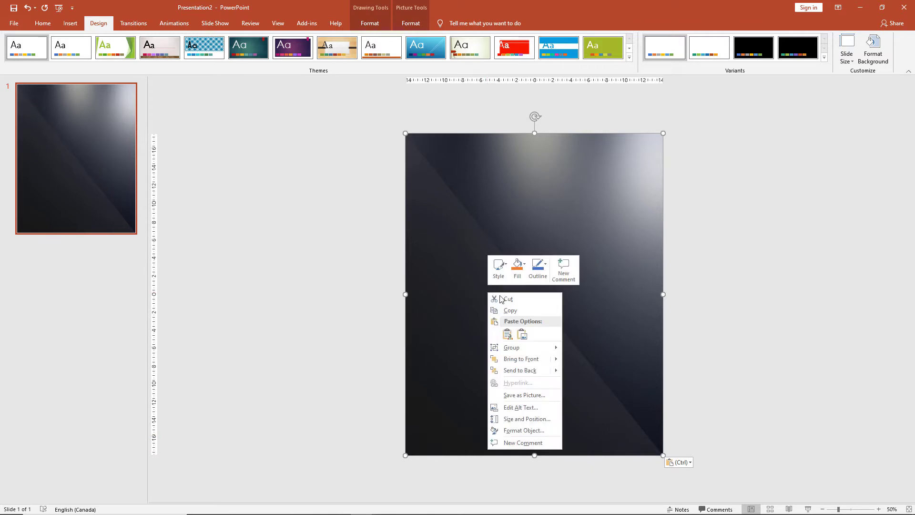
{"action": "mouse_move", "coordinate": [529, 348]}
{"action": "left_click", "coordinate": [581, 348]}
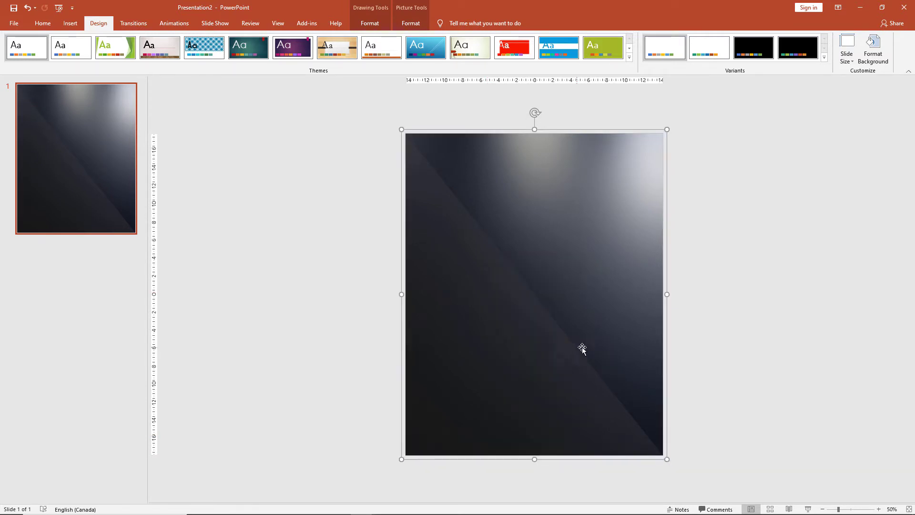
{"action": "left_click", "coordinate": [725, 319]}
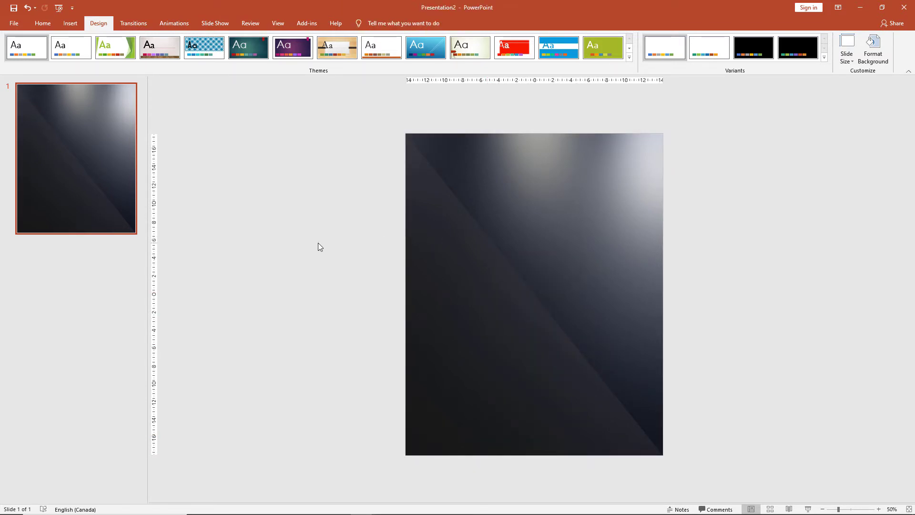
Copy the woman's picture from slide 2 of instagram.pptx onto the new slide, placing it across the slide's right edge
{"action": "key", "text": "alt+Tab"}
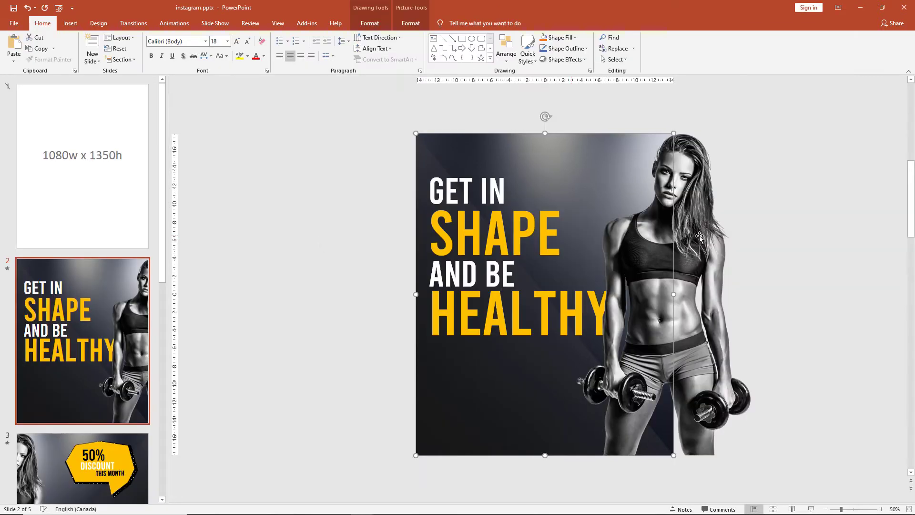
{"action": "left_click", "coordinate": [699, 236]}
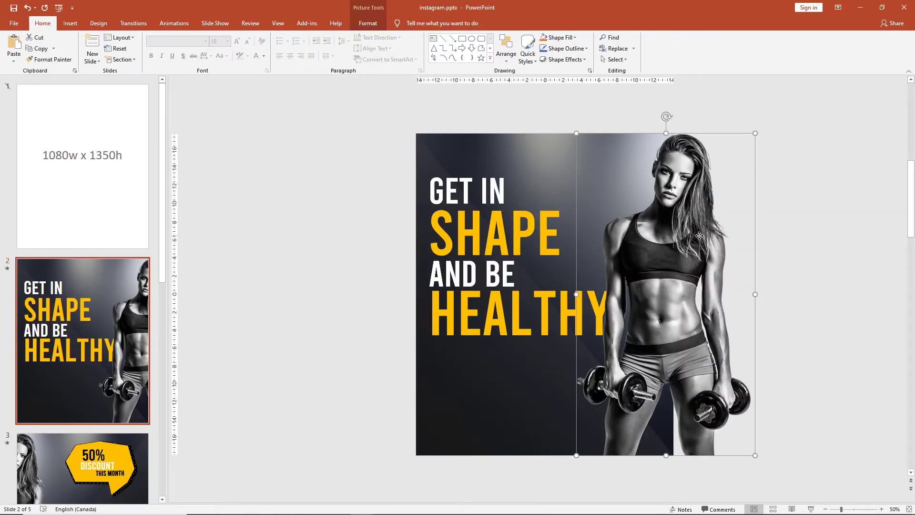
{"action": "key", "text": "alt+Tab"}
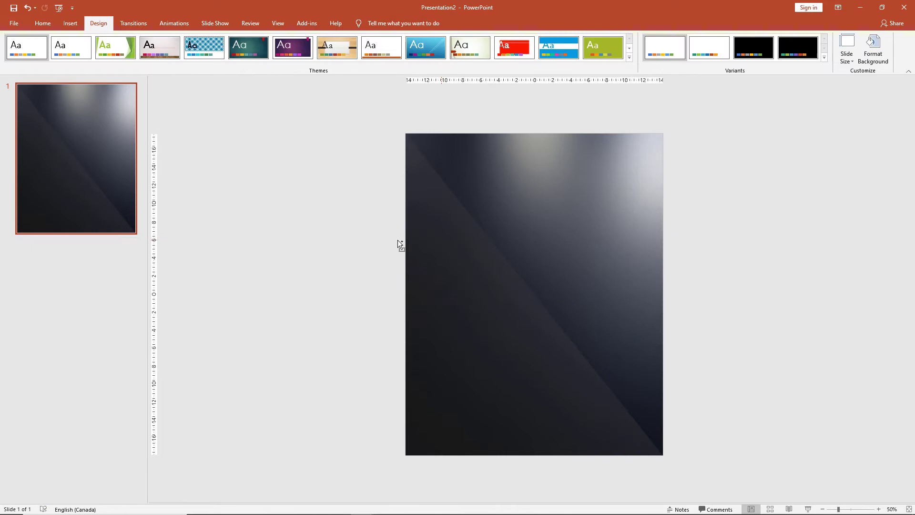
{"action": "key", "text": "ctrl+v"}
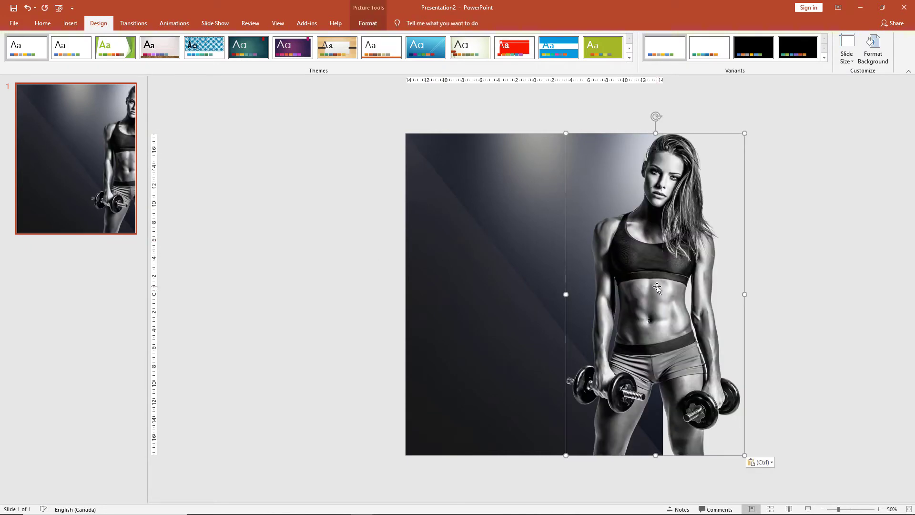
{"action": "mouse_move", "coordinate": [657, 286]}
{"action": "left_mouse_down"}
{"action": "mouse_move", "coordinate": [590, 281]}
{"action": "mouse_move", "coordinate": [659, 280]}
{"action": "left_mouse_up"}
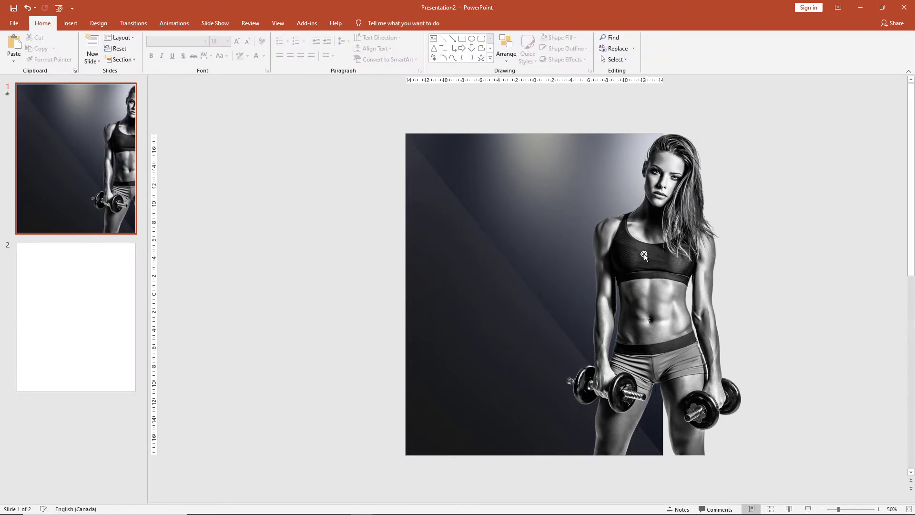
Draw a rectangle exactly over the whole first slide, 28.58 cm wide by 35.72 cm high
{"action": "left_click", "coordinate": [647, 251]}
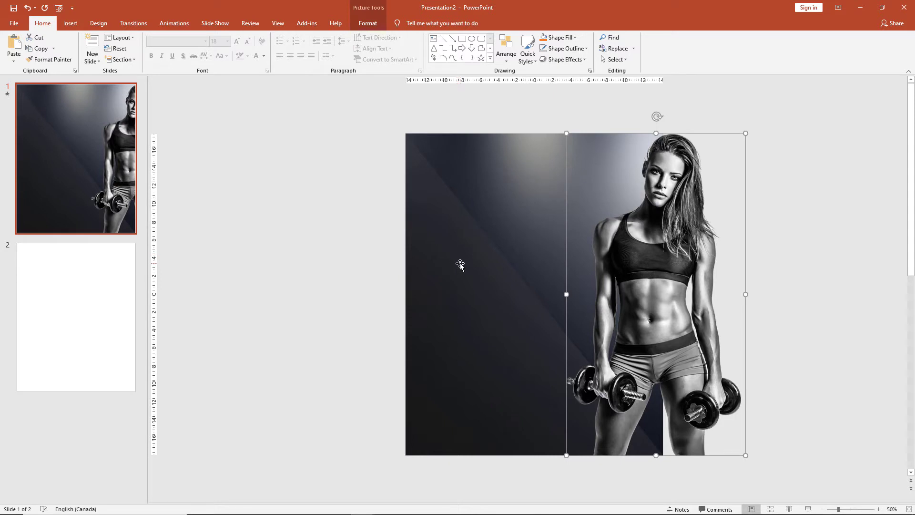
{"action": "left_click", "coordinate": [296, 241]}
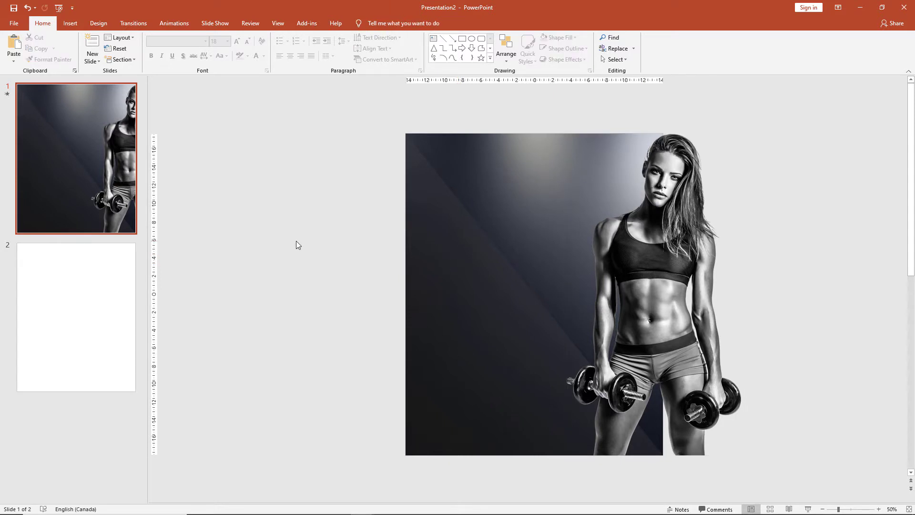
{"action": "left_click", "coordinate": [462, 38]}
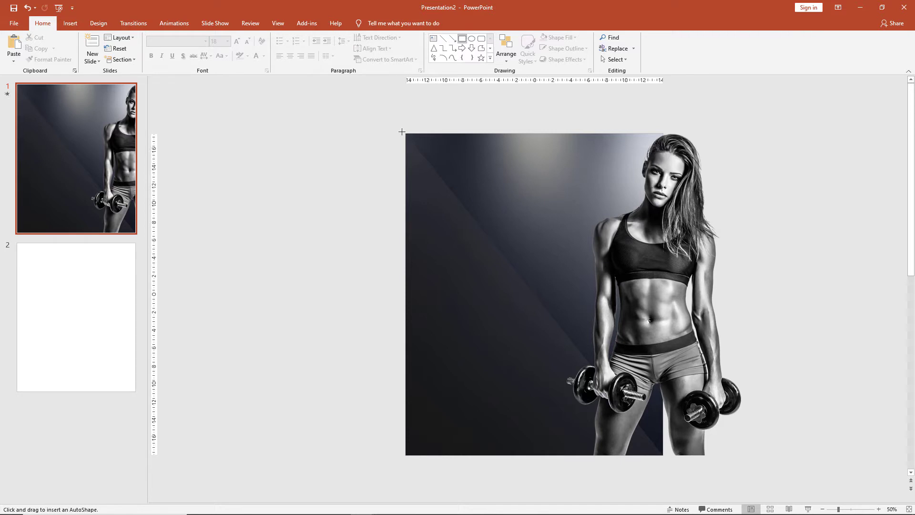
{"action": "left_click_drag", "start_coordinate": [406, 133], "coordinate": [663, 456]}
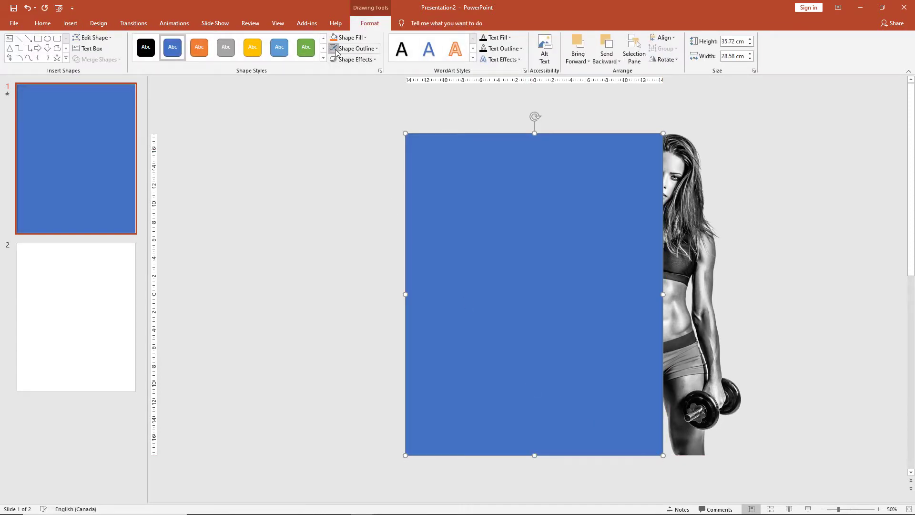
{"action": "left_click", "coordinate": [336, 225]}
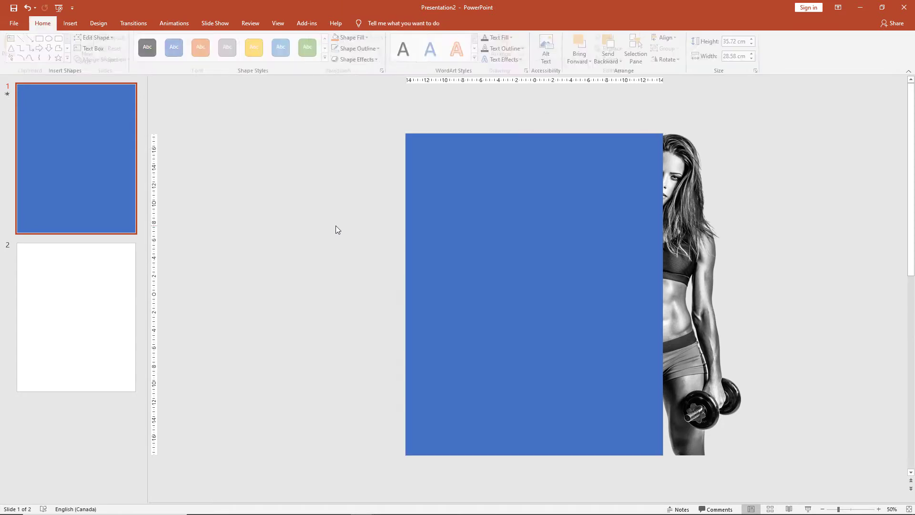
Move the blue rectangle flush against the outside of the slide's right edge and send it behind the woman's picture
{"action": "left_click", "coordinate": [522, 227]}
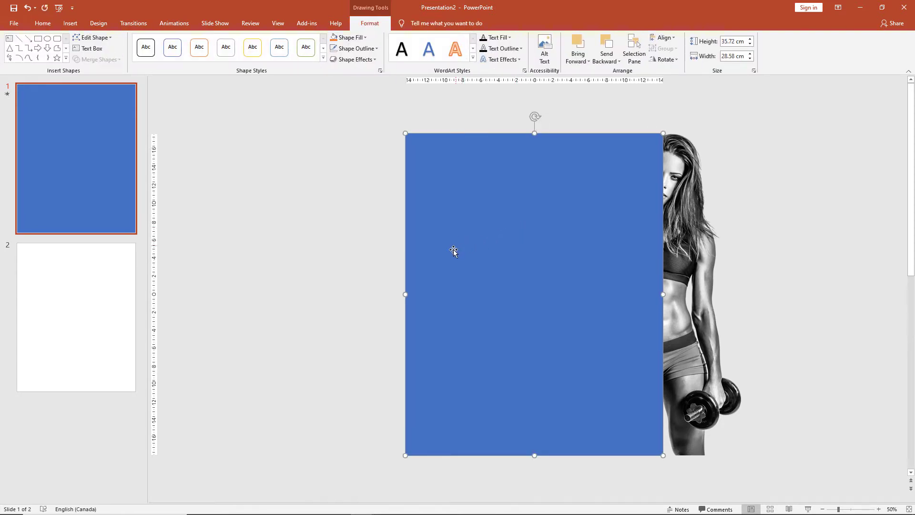
{"action": "left_click_drag", "start_coordinate": [442, 258], "coordinate": [697, 276]}
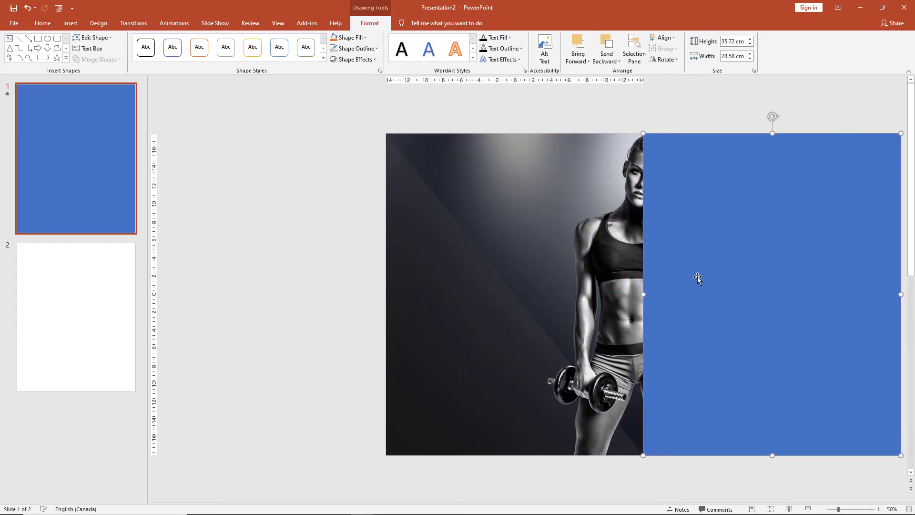
{"action": "right_click", "coordinate": [690, 204]}
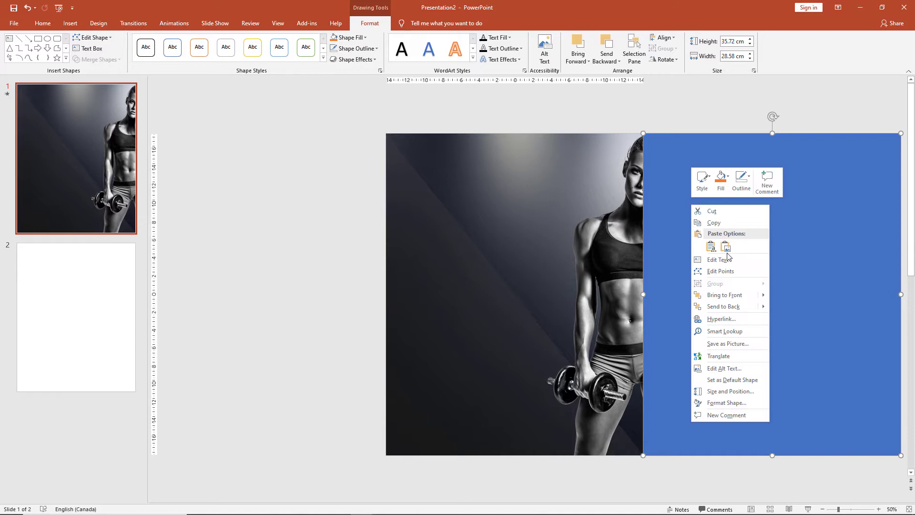
{"action": "left_click", "coordinate": [726, 308]}
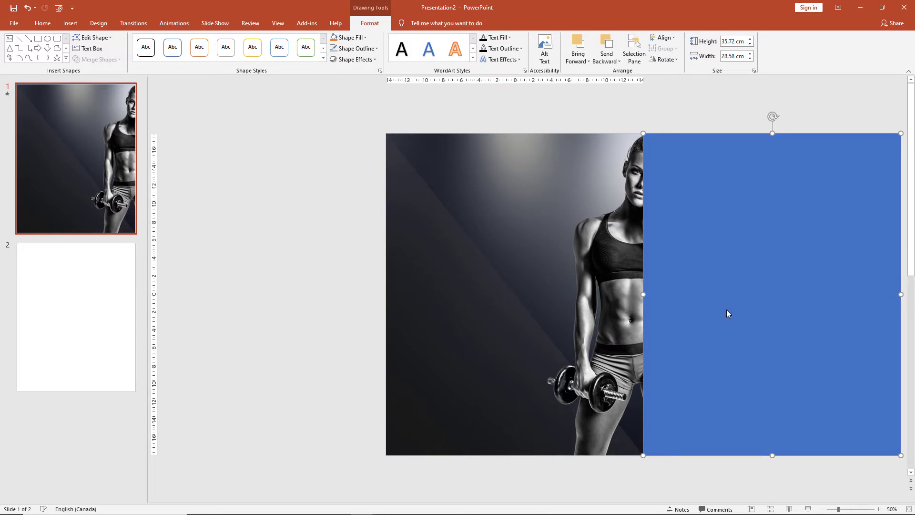
{"action": "left_click", "coordinate": [613, 115]}
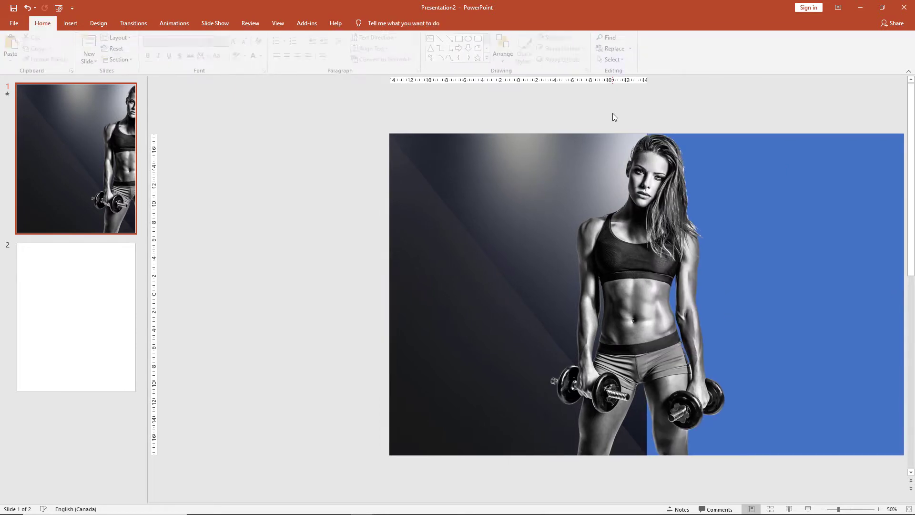
Group the blue rectangle with the woman's picture on slide 1
{"action": "left_click", "coordinate": [776, 166]}
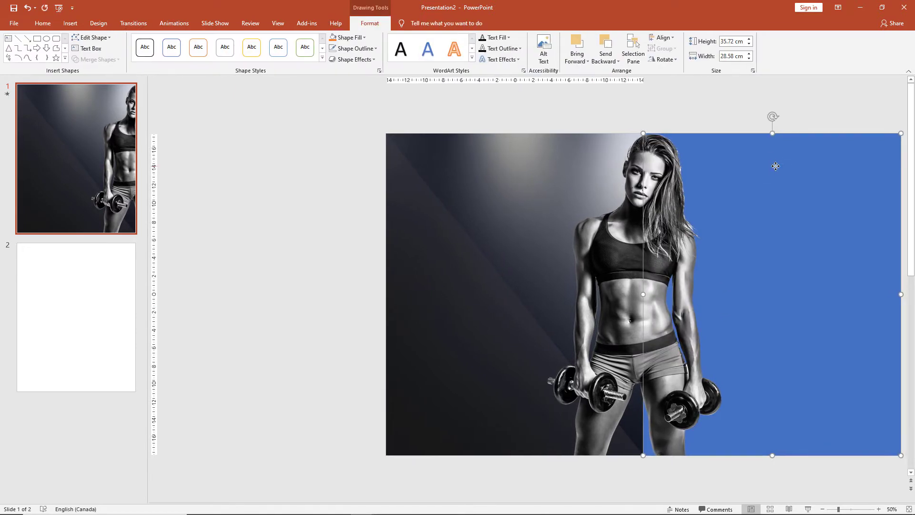
{"action": "left_click", "coordinate": [610, 250], "text": "shift"}
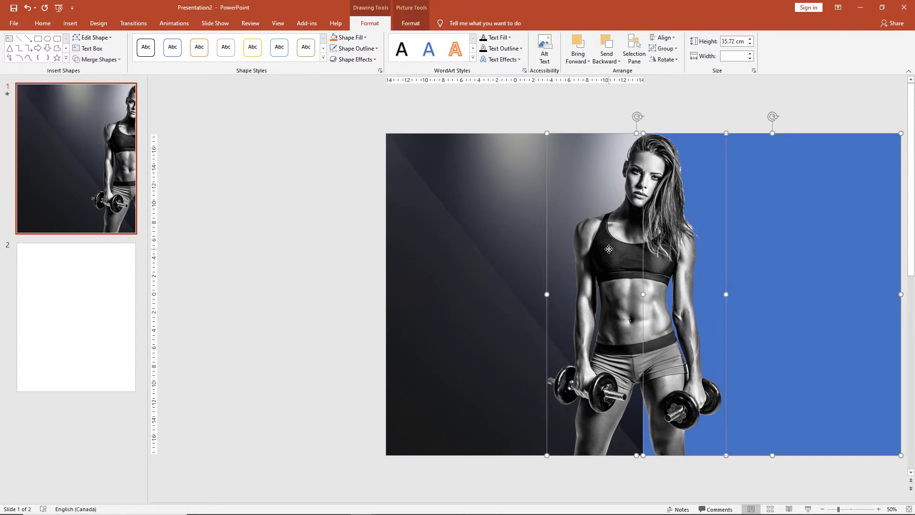
{"action": "right_click", "coordinate": [609, 249]}
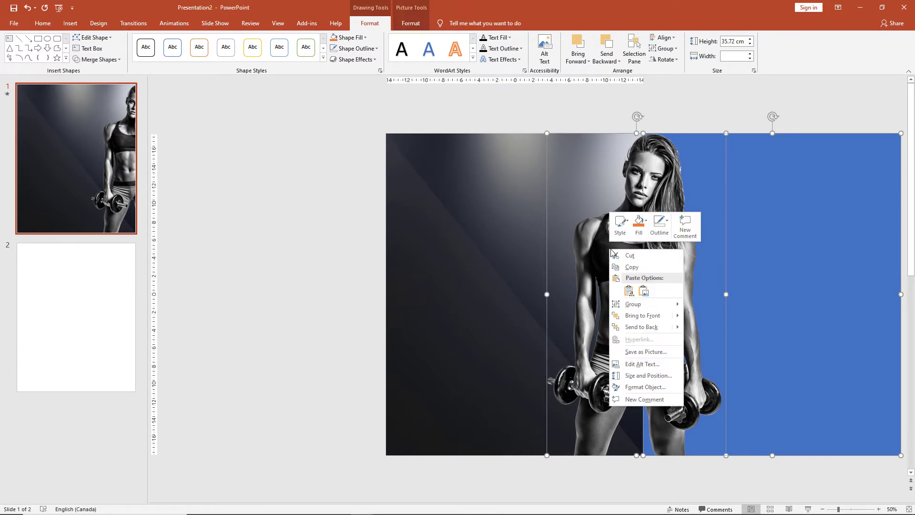
{"action": "mouse_move", "coordinate": [661, 304]}
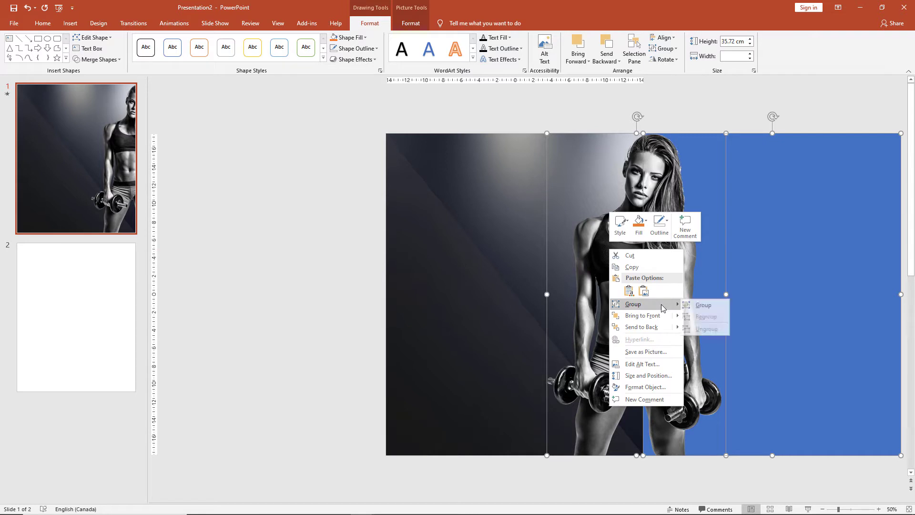
{"action": "left_click", "coordinate": [705, 306]}
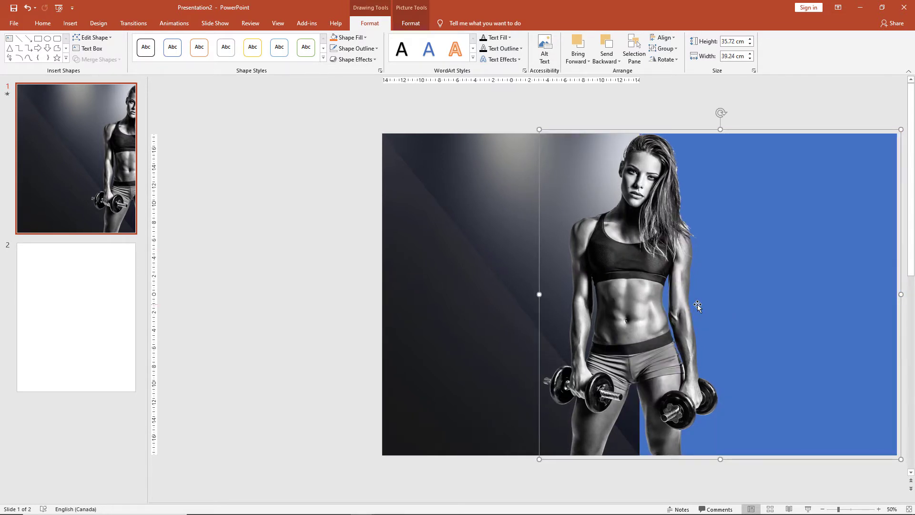
Copy the group of rectangle and woman's picture onto slide 2, aligning it so the blue rectangle exactly covers the slide
{"action": "right_click", "coordinate": [640, 273]}
{"action": "left_click", "coordinate": [665, 293]}
{"action": "left_click", "coordinate": [87, 277]}
{"action": "left_click", "coordinate": [226, 247]}
{"action": "key", "text": "ctrl+v"}
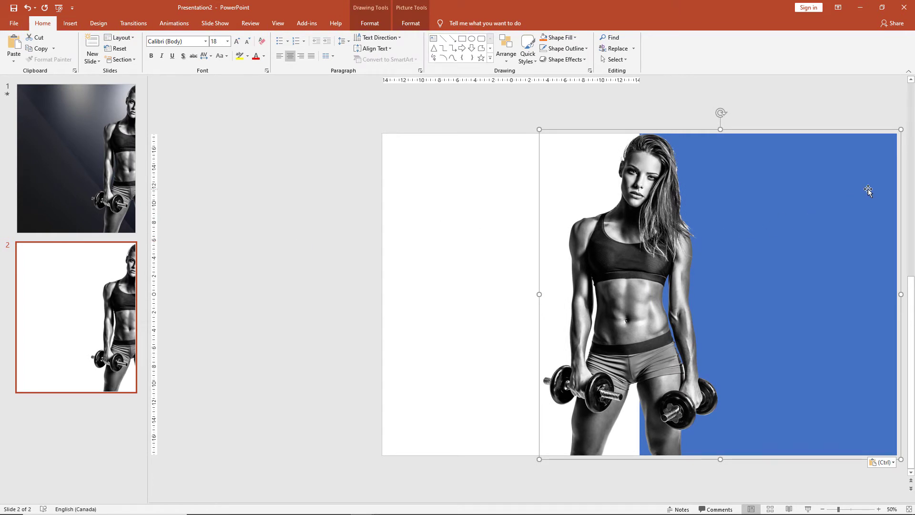
{"action": "left_click_drag", "start_coordinate": [868, 190], "coordinate": [615, 188]}
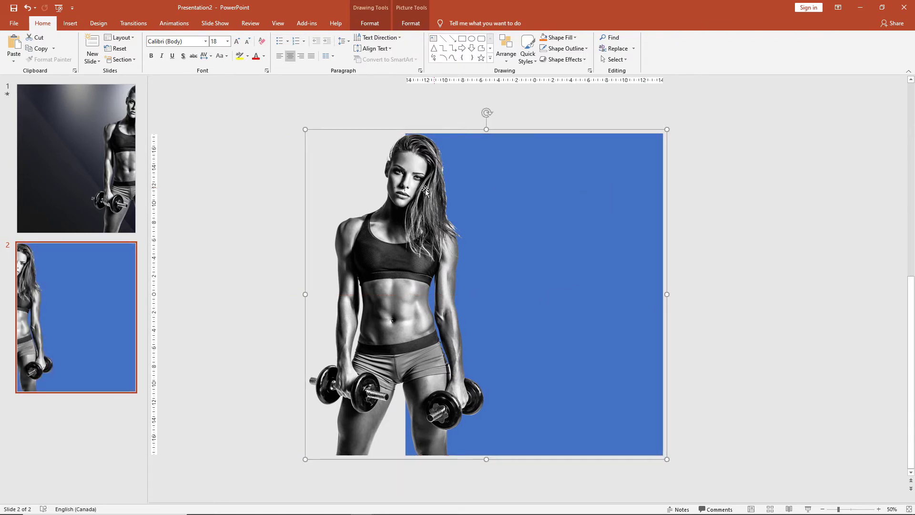
Ungroup the pasted objects on slide 2 and delete the blue rectangle, keeping the woman's picture
{"action": "right_click", "coordinate": [417, 191]}
{"action": "mouse_move", "coordinate": [477, 247]}
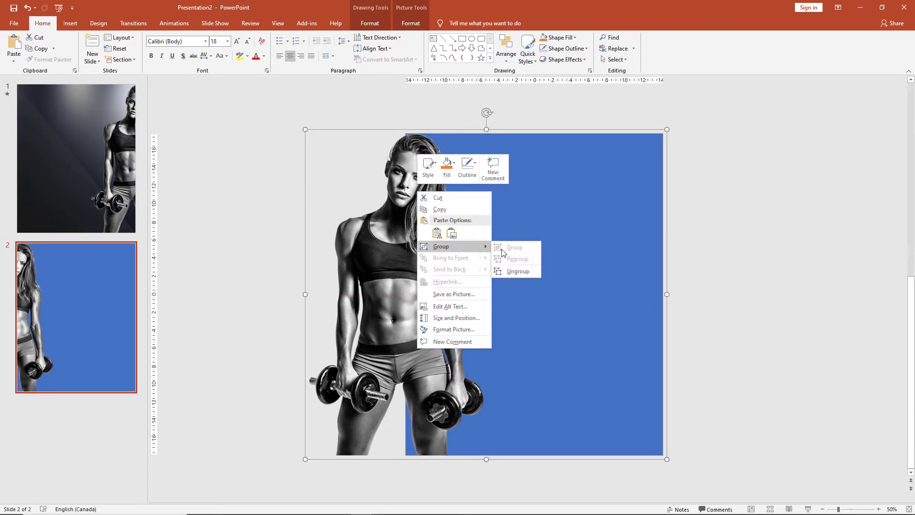
{"action": "left_click", "coordinate": [509, 271]}
{"action": "left_click", "coordinate": [238, 297]}
{"action": "key", "text": "alt+k"}
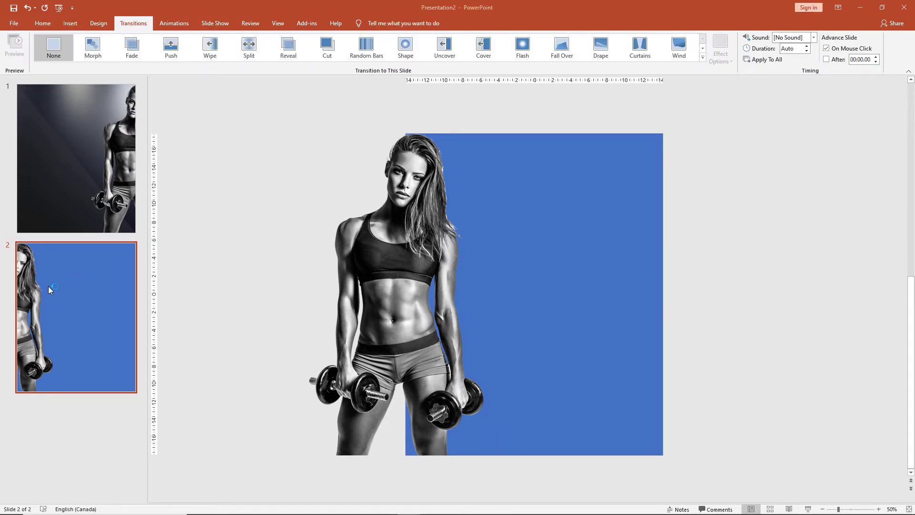
{"action": "left_click", "coordinate": [547, 195]}
{"action": "key", "text": "Delete"}
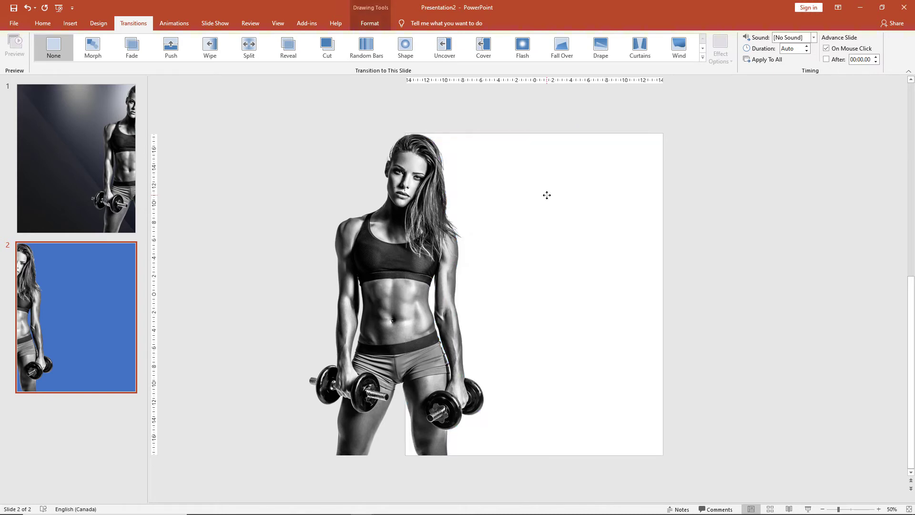
Ungroup the woman's picture and the blue rectangle on slide 1, and delete the rectangle
{"action": "left_click", "coordinate": [108, 180]}
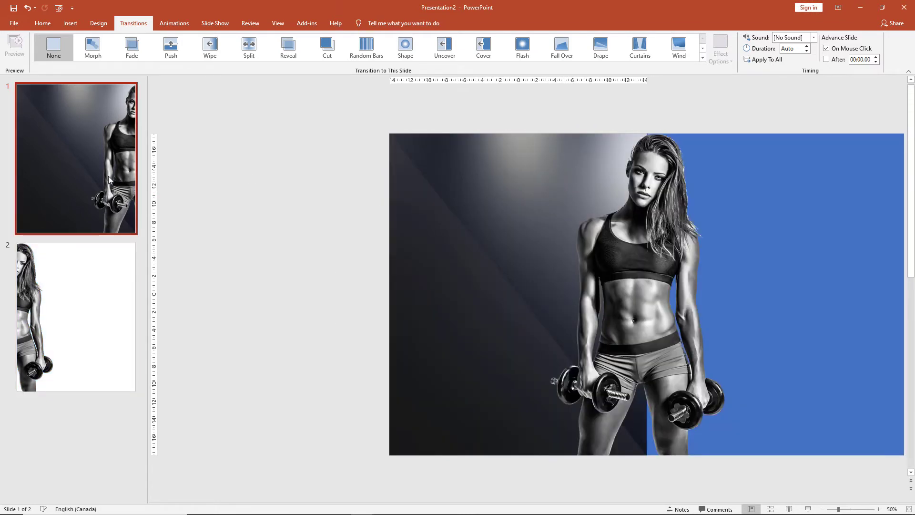
{"action": "left_click", "coordinate": [663, 201]}
{"action": "right_click", "coordinate": [639, 201]}
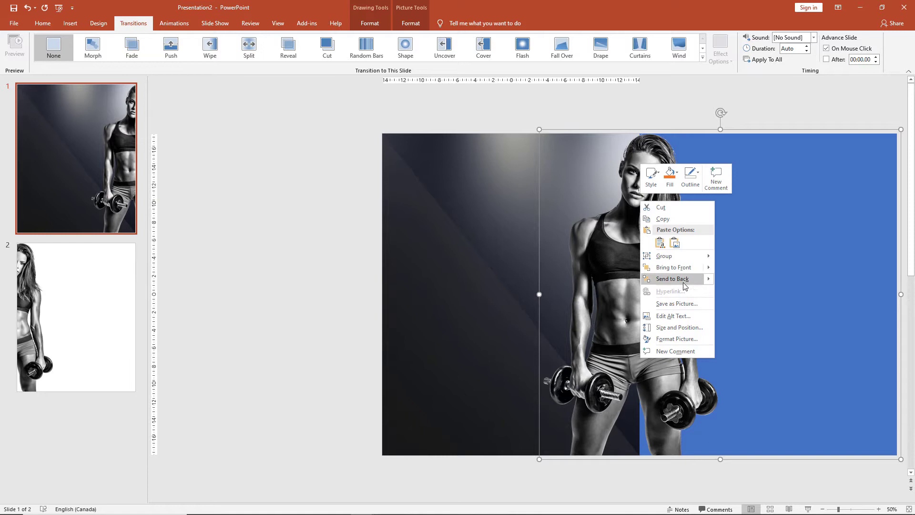
{"action": "mouse_move", "coordinate": [693, 256]}
{"action": "left_click", "coordinate": [739, 283]}
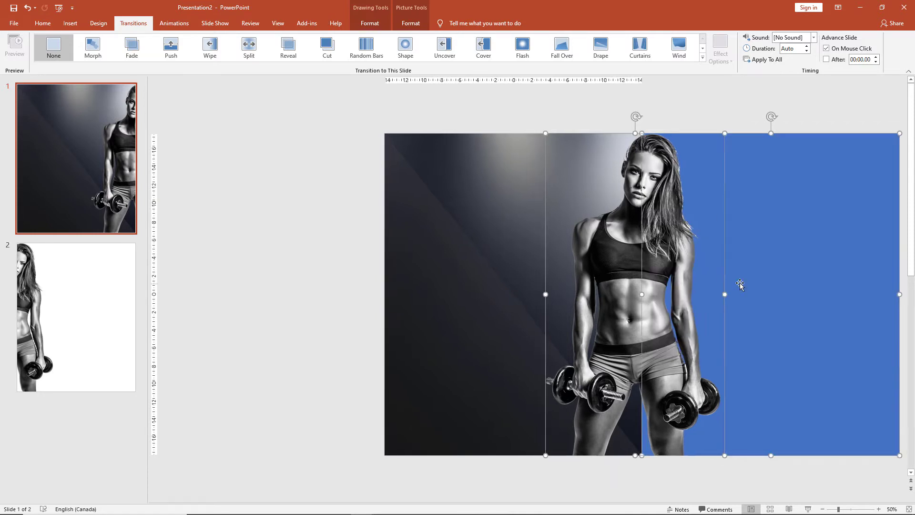
{"action": "left_click", "coordinate": [737, 118]}
{"action": "left_click", "coordinate": [763, 191]}
{"action": "key", "text": "Delete"}
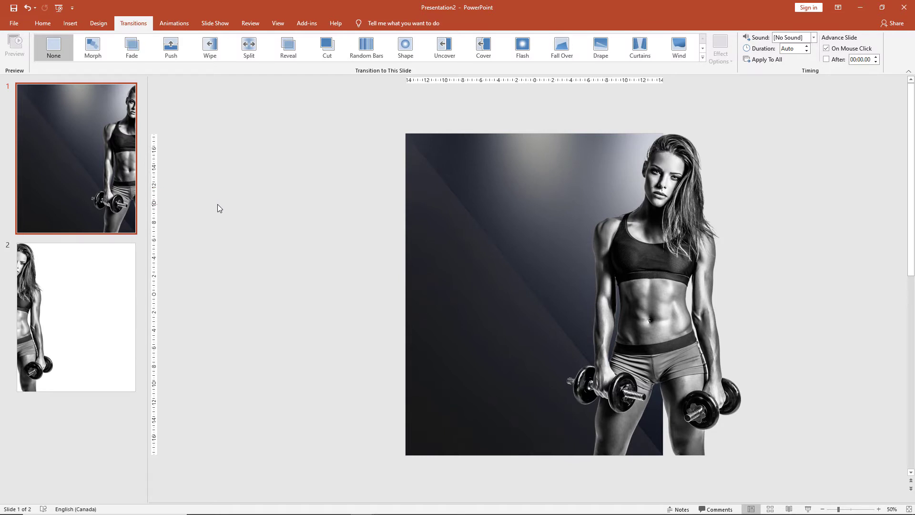
Apply the Push transition with the From Right effect to slide 2 and preview it in the slide show
{"action": "left_click", "coordinate": [78, 313]}
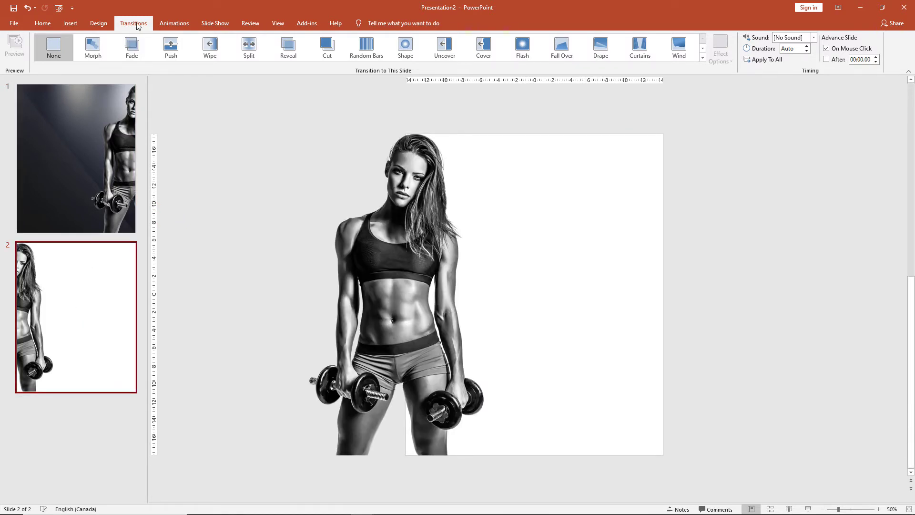
{"action": "left_click", "coordinate": [172, 54]}
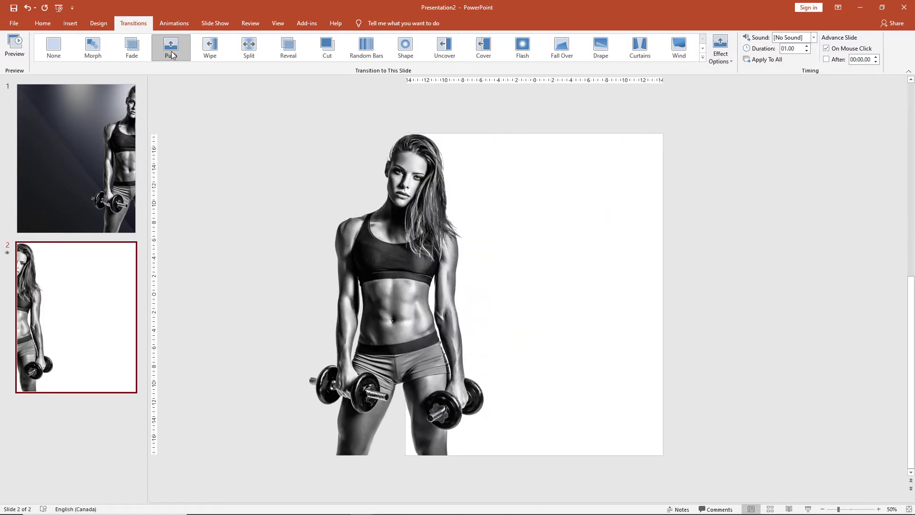
{"action": "left_click", "coordinate": [720, 61]}
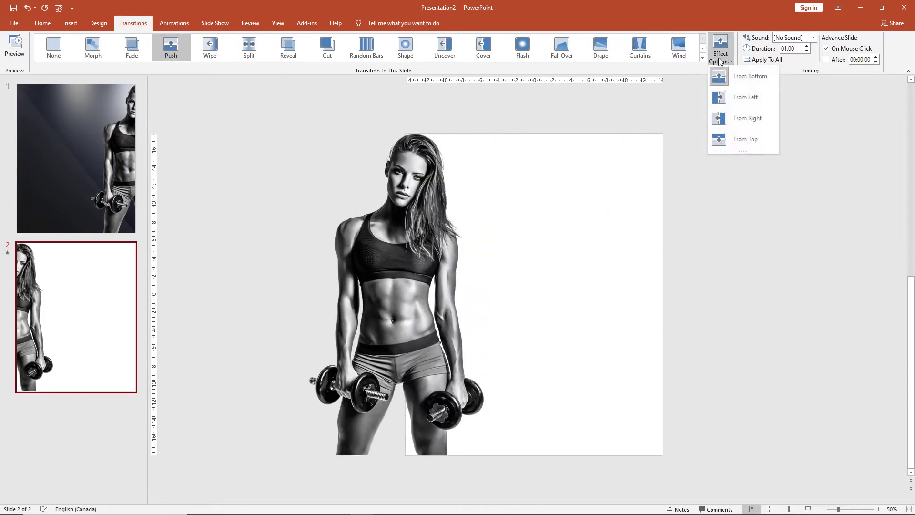
{"action": "left_click", "coordinate": [738, 120]}
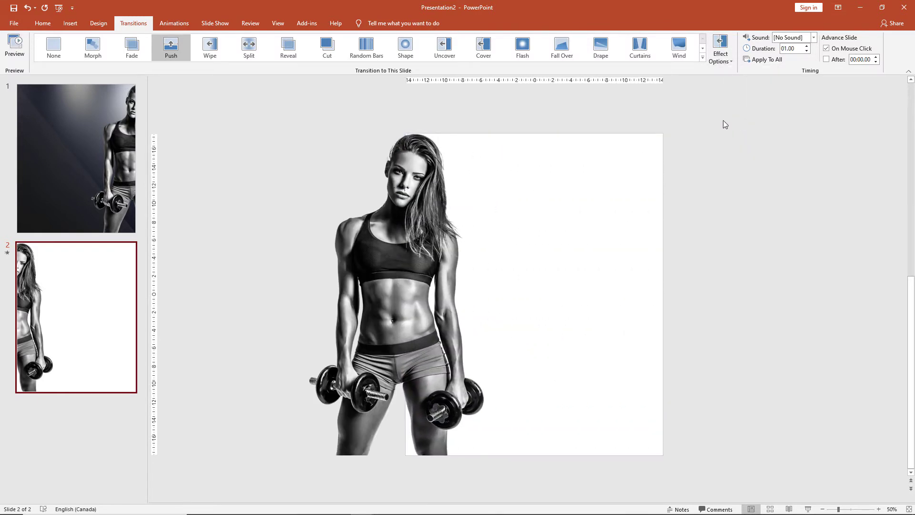
{"action": "key", "text": "Page_Up"}
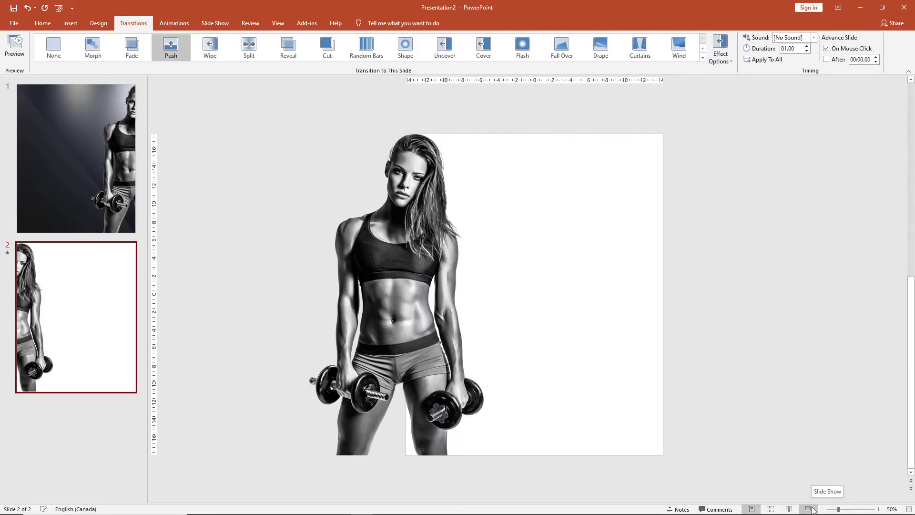
Copy the grouped dark background from slide 1 onto slide 2 and send it behind the woman's picture
{"action": "left_click", "coordinate": [89, 162]}
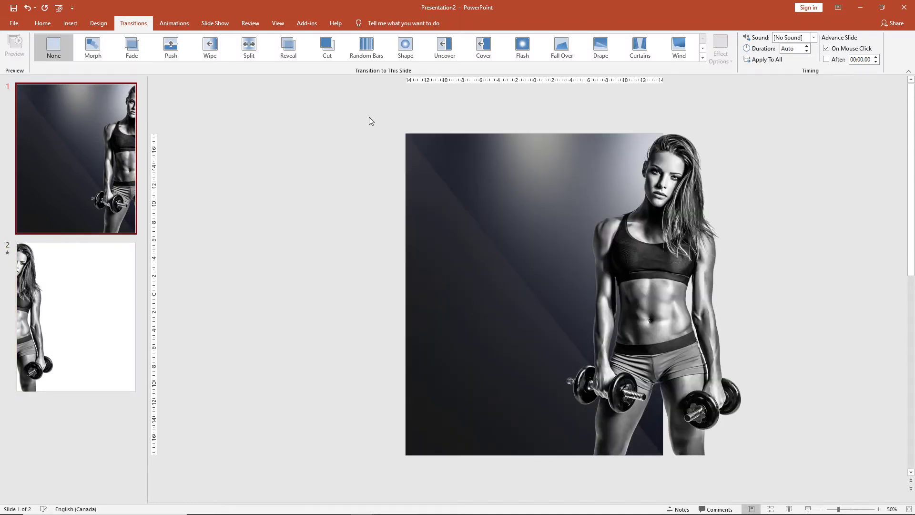
{"action": "mouse_move", "coordinate": [370, 116]}
{"action": "left_mouse_down"}
{"action": "mouse_move", "coordinate": [645, 413]}
{"action": "mouse_move", "coordinate": [685, 474]}
{"action": "left_mouse_up"}
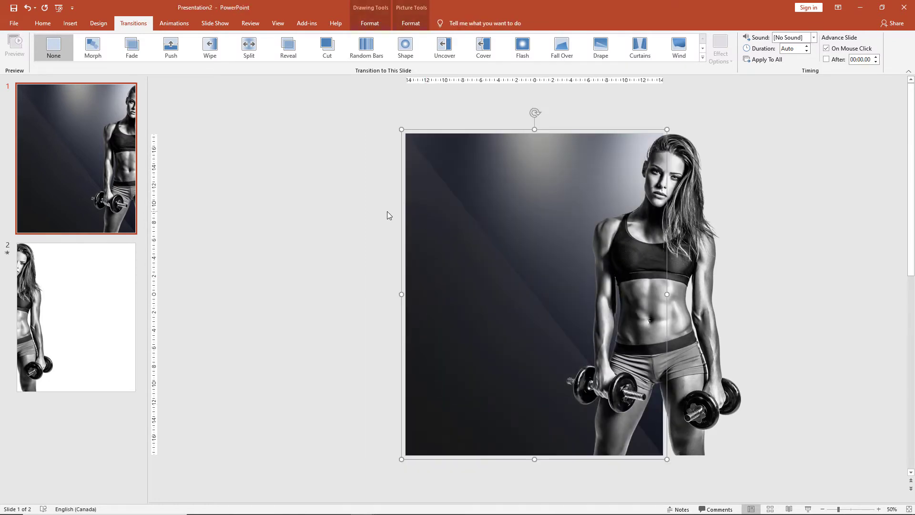
{"action": "left_click", "coordinate": [74, 313]}
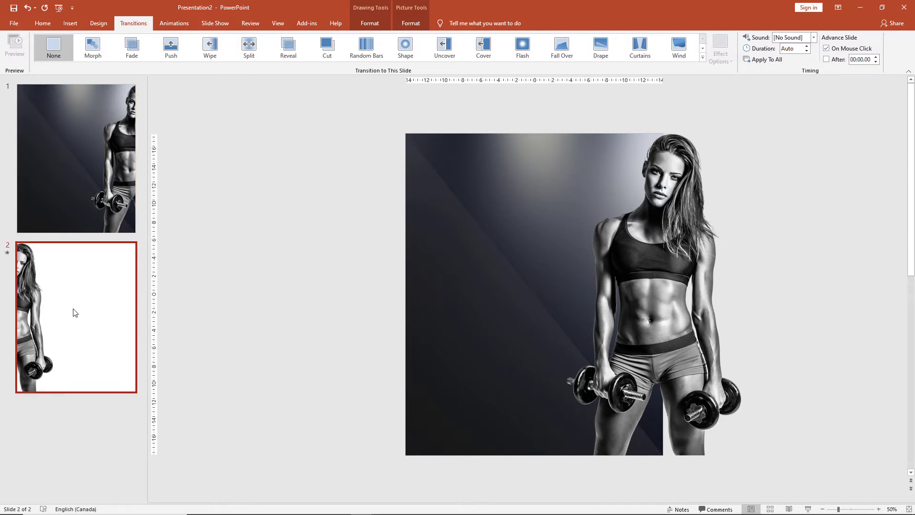
{"action": "key", "text": "ctrl+v"}
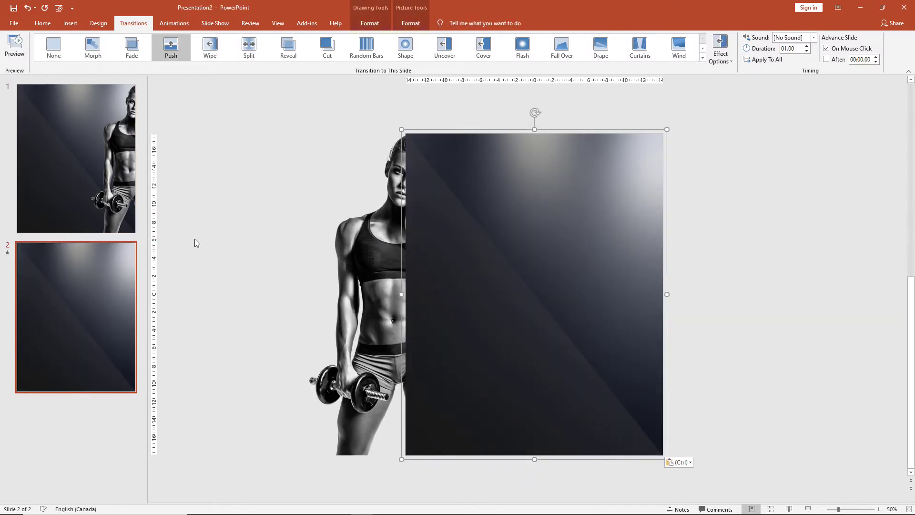
{"action": "right_click", "coordinate": [462, 142]}
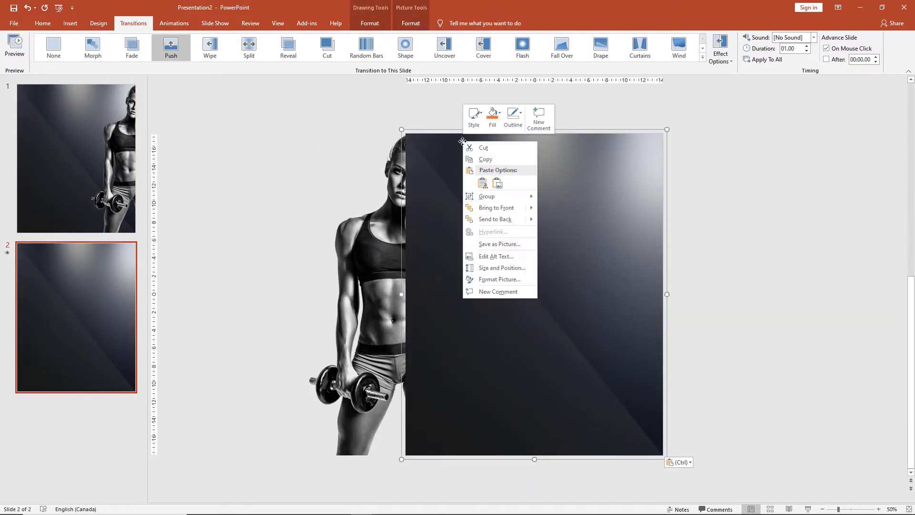
{"action": "left_click", "coordinate": [496, 221]}
{"action": "left_click", "coordinate": [316, 179]}
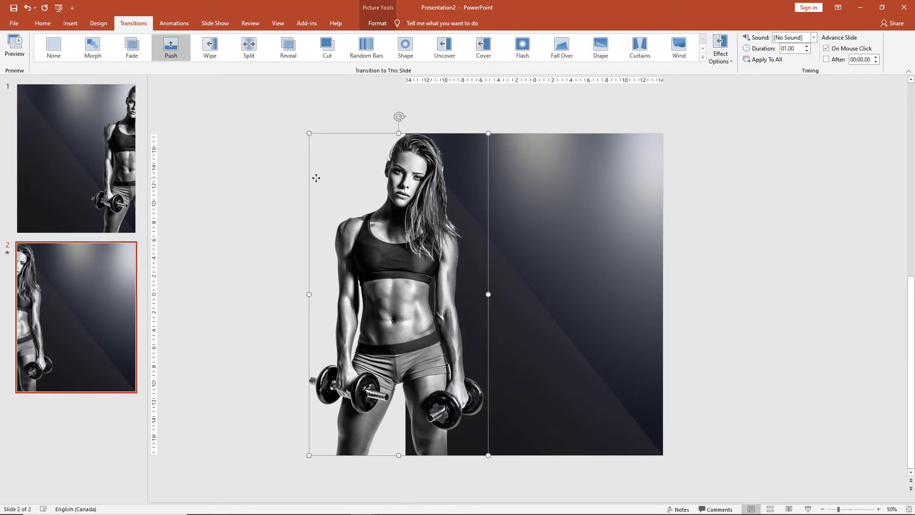
Flip the grouped dark background on slide 2 horizontally so it mirrors slide 1's background
{"action": "left_click", "coordinate": [90, 176]}
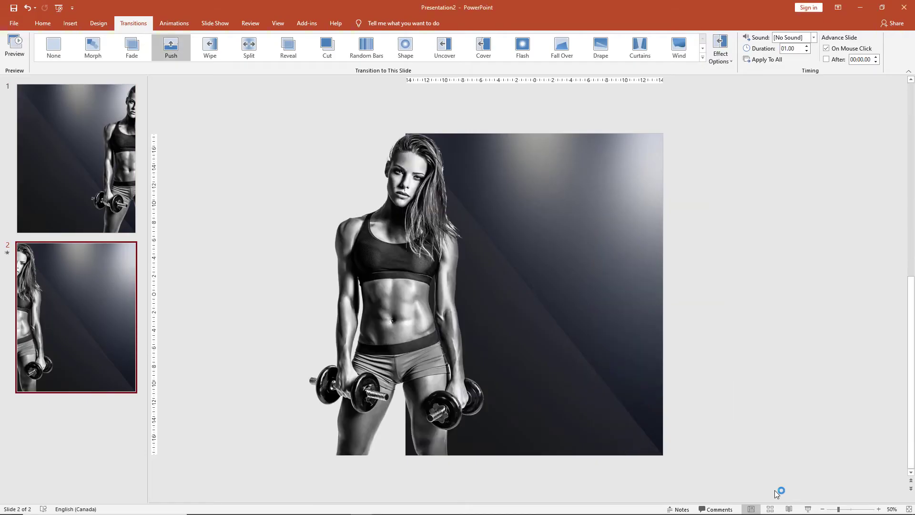
{"action": "left_click", "coordinate": [542, 178]}
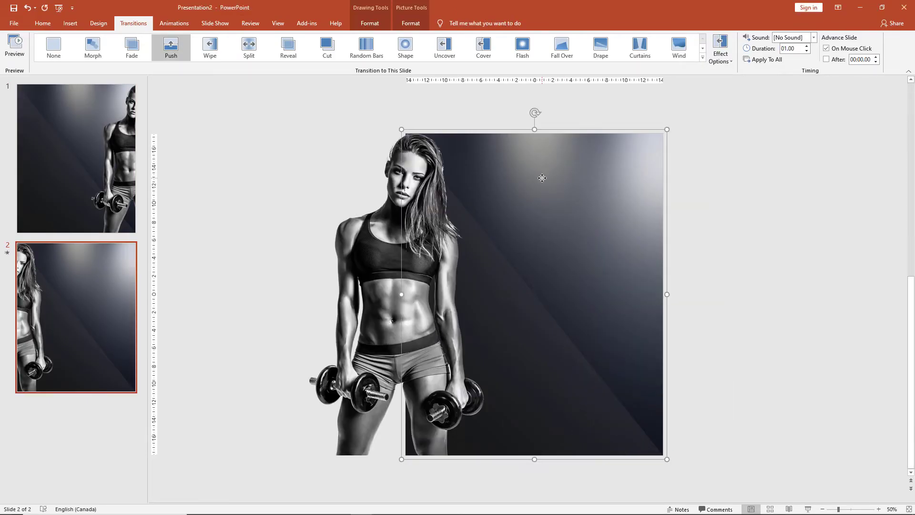
{"action": "left_click", "coordinate": [40, 24]}
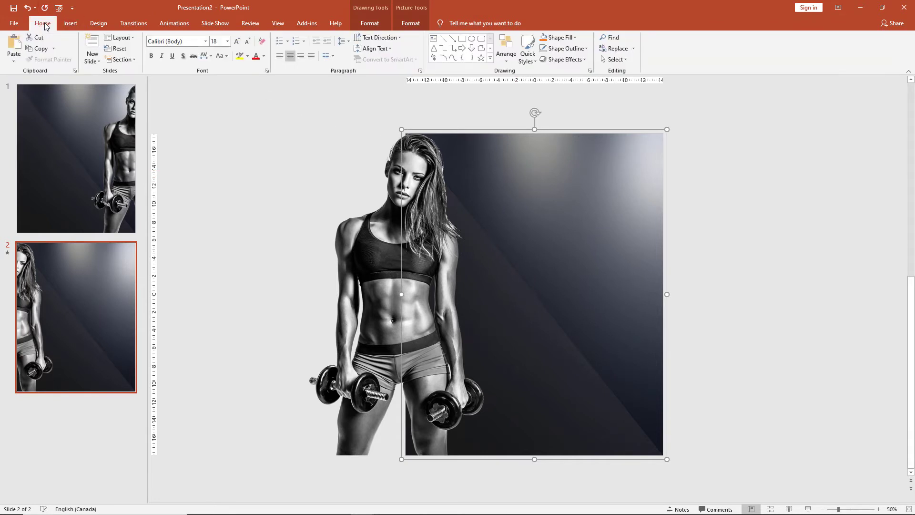
{"action": "left_click", "coordinate": [507, 61]}
{"action": "mouse_move", "coordinate": [519, 197]}
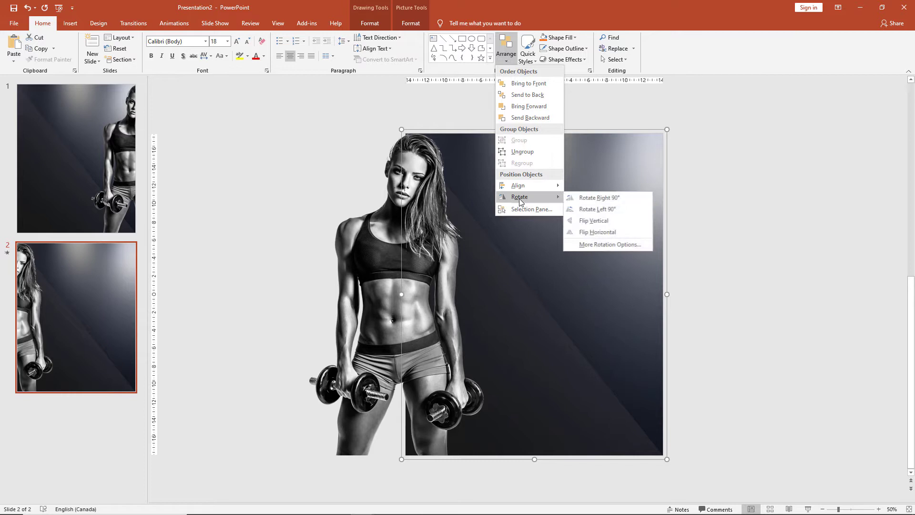
{"action": "left_click", "coordinate": [594, 233]}
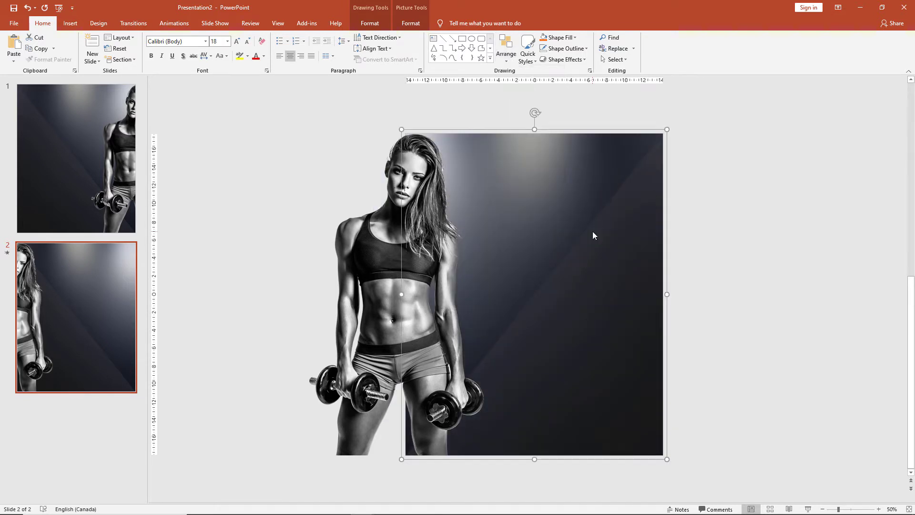
{"action": "left_click", "coordinate": [756, 228]}
{"action": "left_click", "coordinate": [116, 163]}
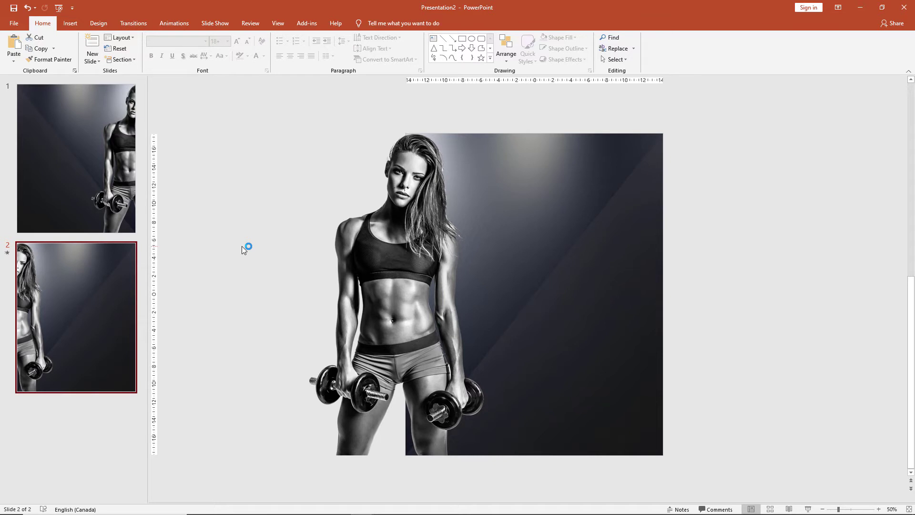
Copy the four "GET IN SHAPE AND BE HEALTHY" text boxes from slide 2 of instagram.pptx and paste them onto slide 1 of Presentation2
{"action": "key", "text": "alt+Tab"}
{"action": "key", "text": "Tab"}
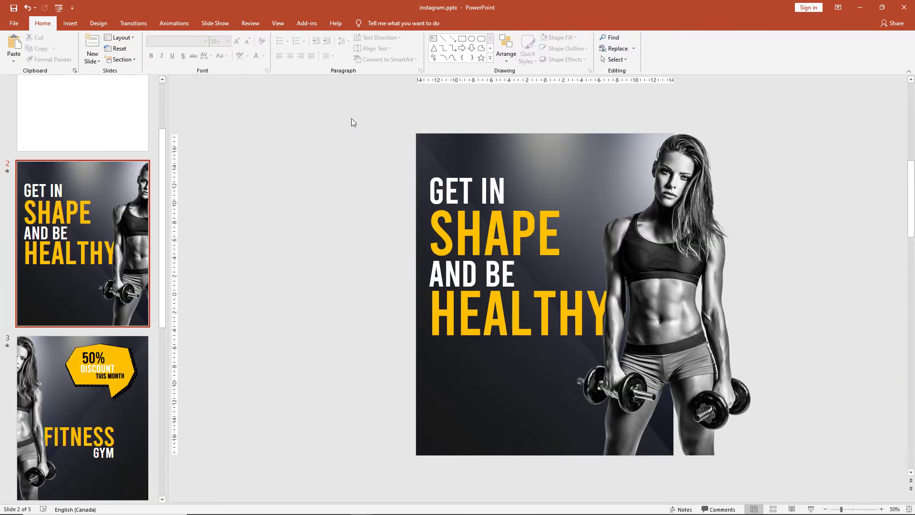
{"action": "left_click", "coordinate": [113, 378]}
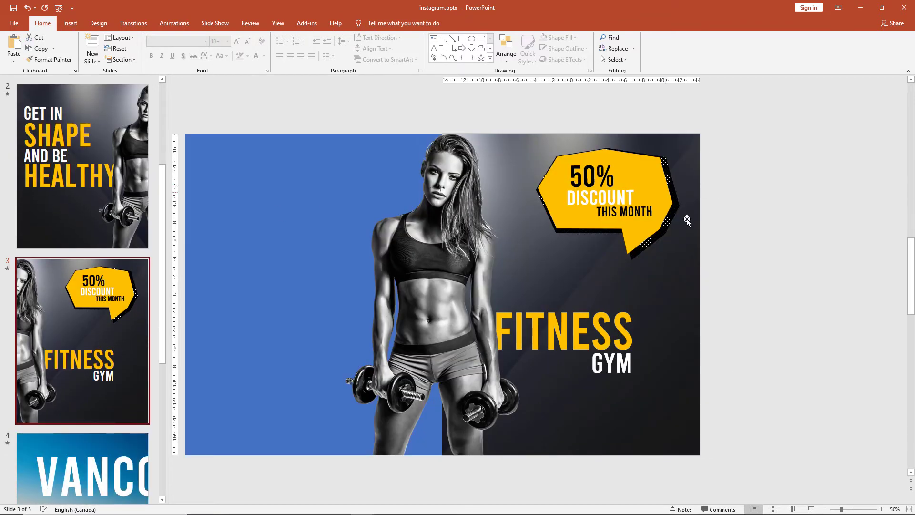
{"action": "left_click", "coordinate": [76, 147]}
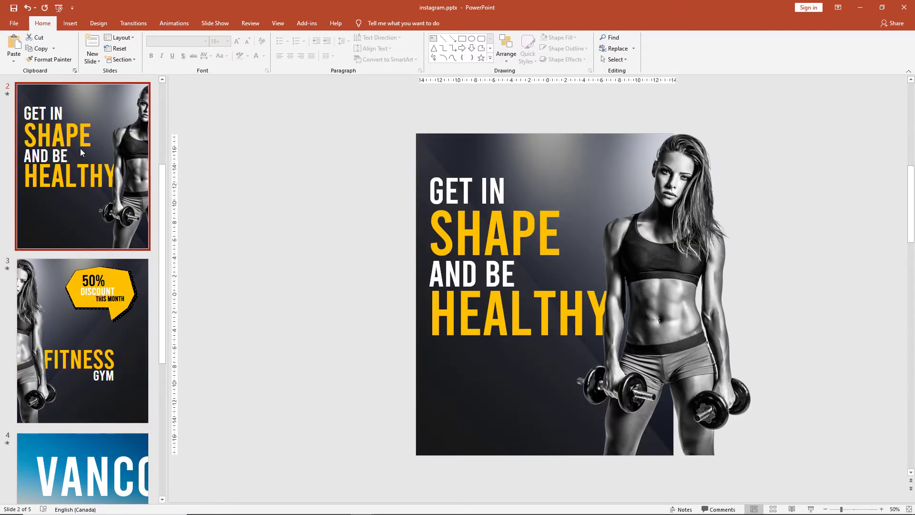
{"action": "left_click_drag", "start_coordinate": [361, 113], "coordinate": [660, 381]}
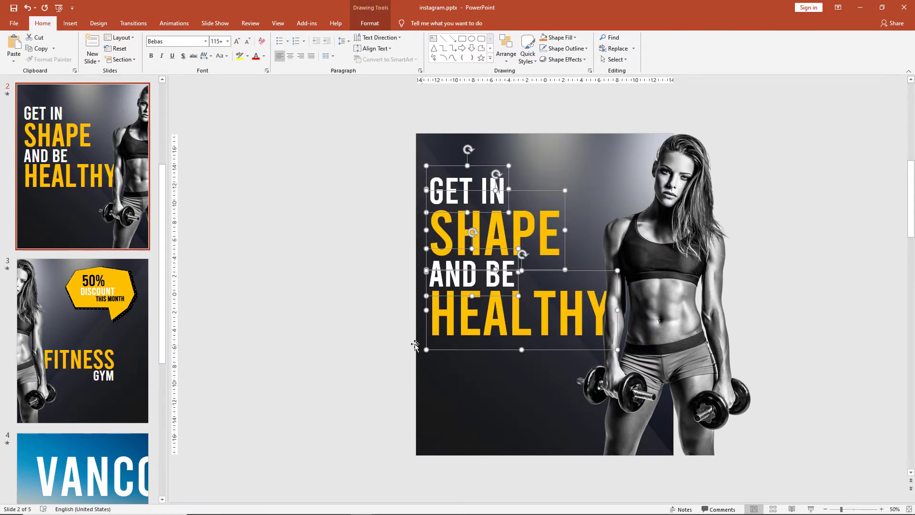
{"action": "key", "text": "alt+Tab"}
{"action": "left_click", "coordinate": [90, 191]}
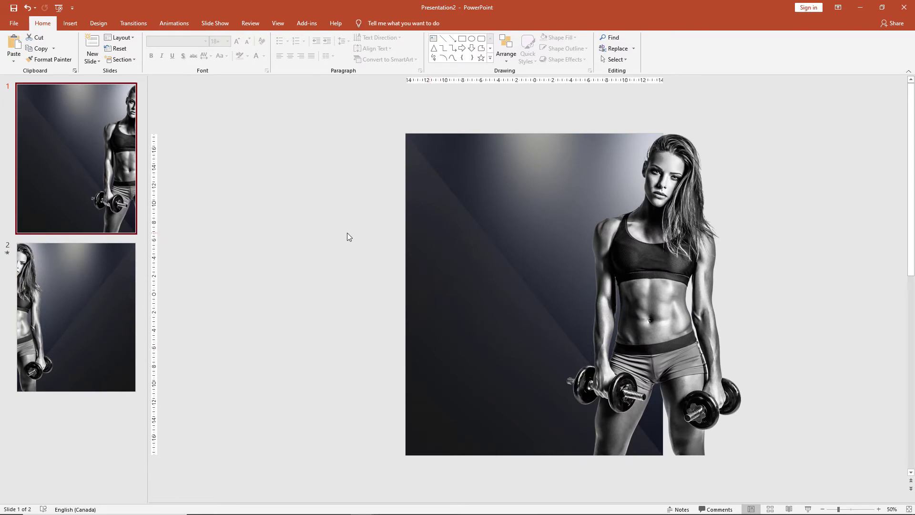
{"action": "key", "text": "ctrl+v"}
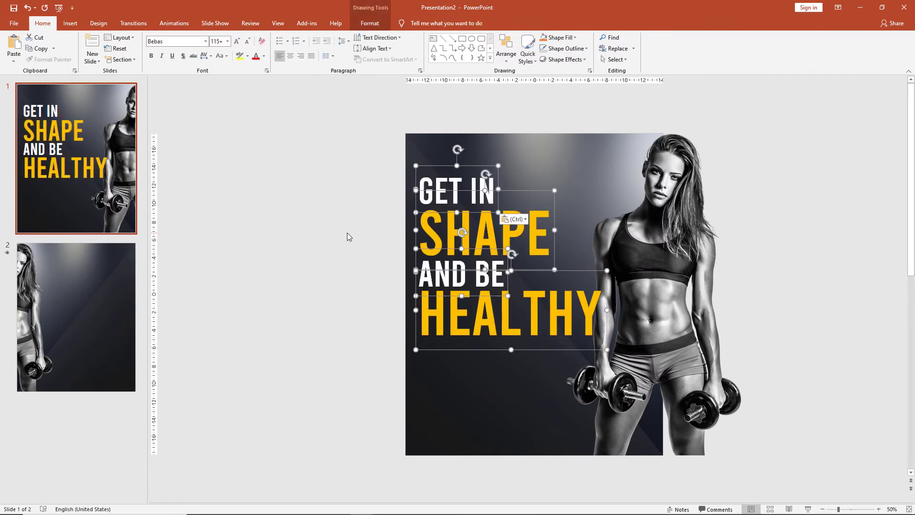
{"action": "left_click", "coordinate": [364, 275]}
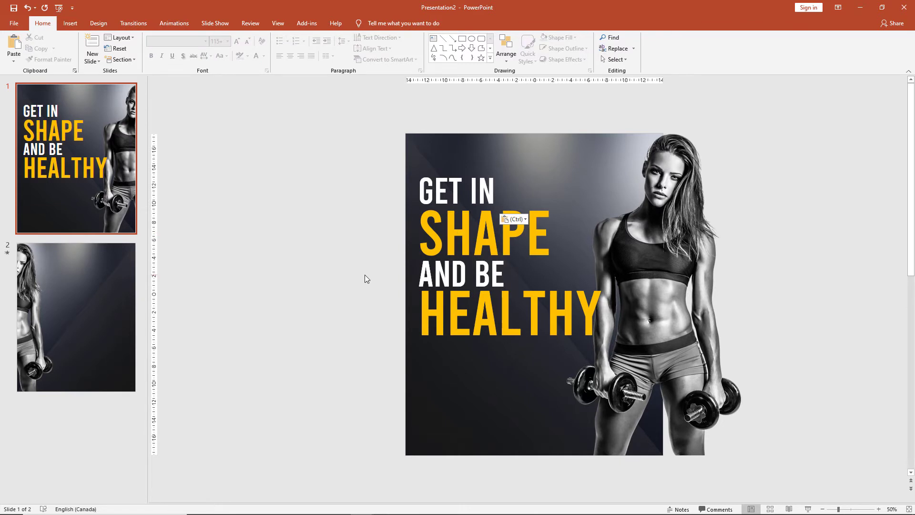
Bring the woman's picture on slide 1 to the front, over the headline text
{"action": "left_click", "coordinate": [639, 247]}
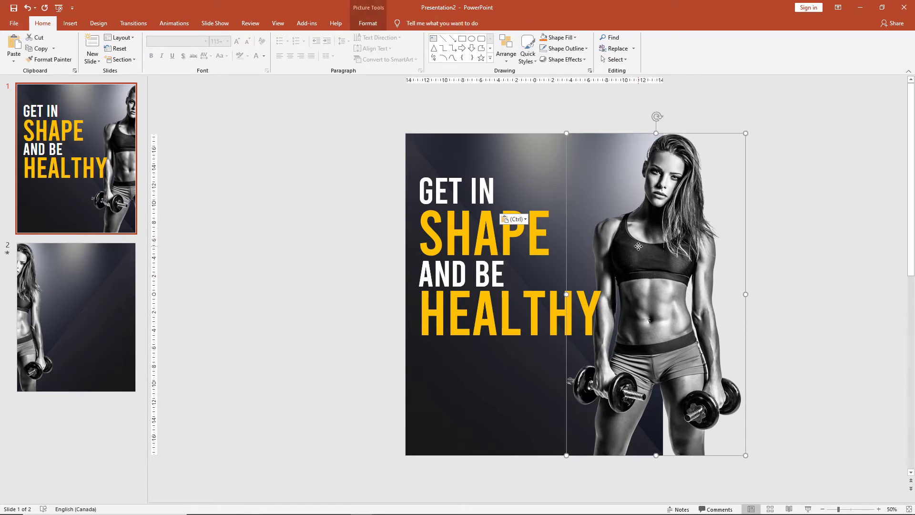
{"action": "left_click", "coordinate": [664, 276]}
{"action": "right_click", "coordinate": [640, 255]}
{"action": "left_click", "coordinate": [663, 333]}
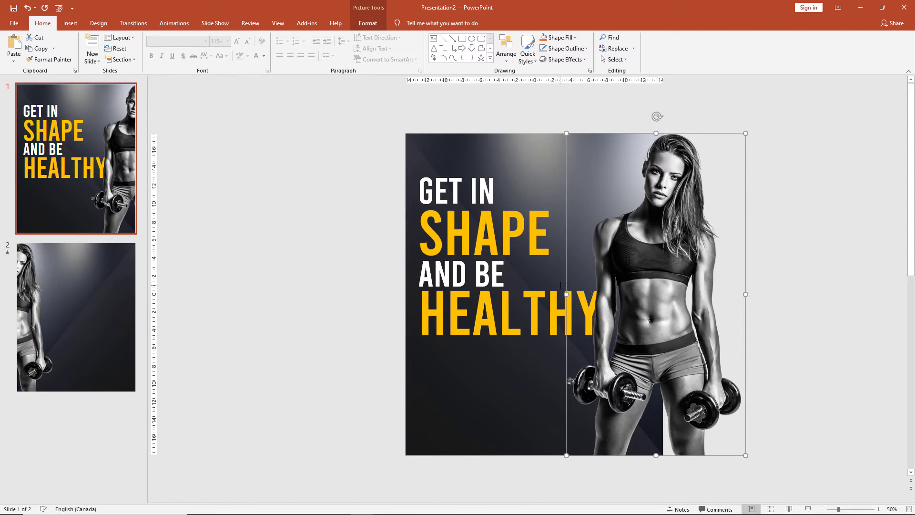
{"action": "left_click", "coordinate": [346, 251]}
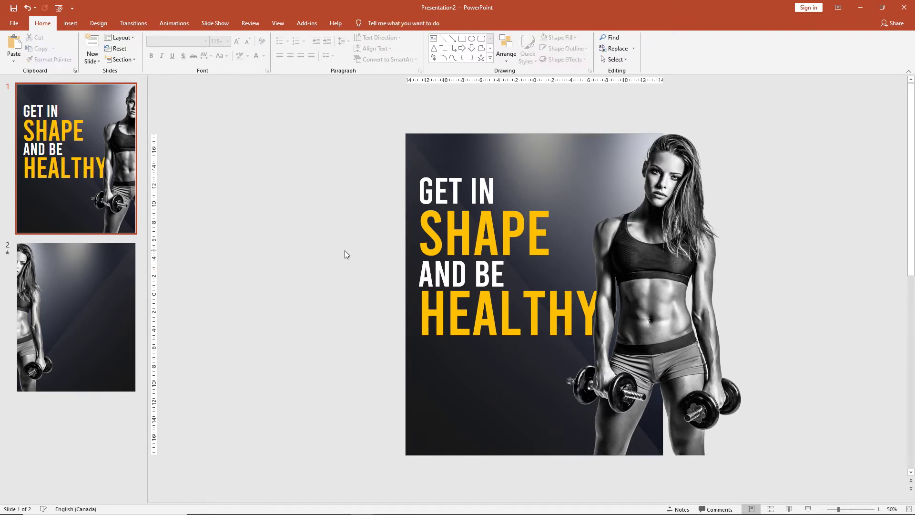
Copy the 50% discount badge and the "FITNESS GYM" text from slide 3 of instagram.pptx onto slide 2 of Presentation2
{"action": "key", "text": "alt+Tab"}
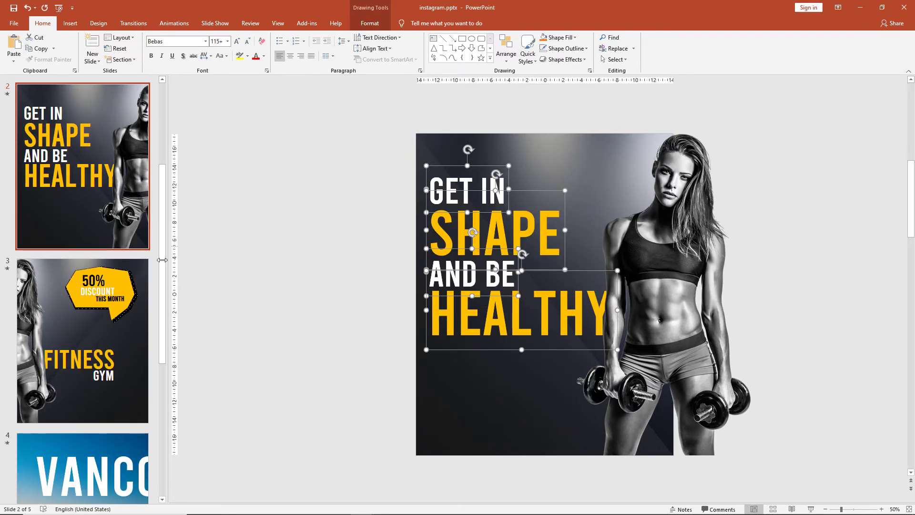
{"action": "left_click", "coordinate": [116, 319]}
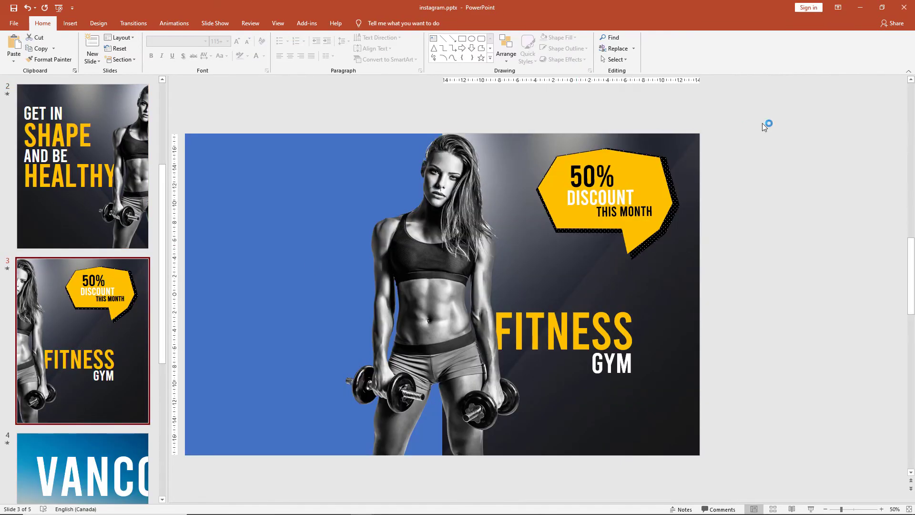
{"action": "left_click_drag", "start_coordinate": [765, 110], "coordinate": [446, 418]}
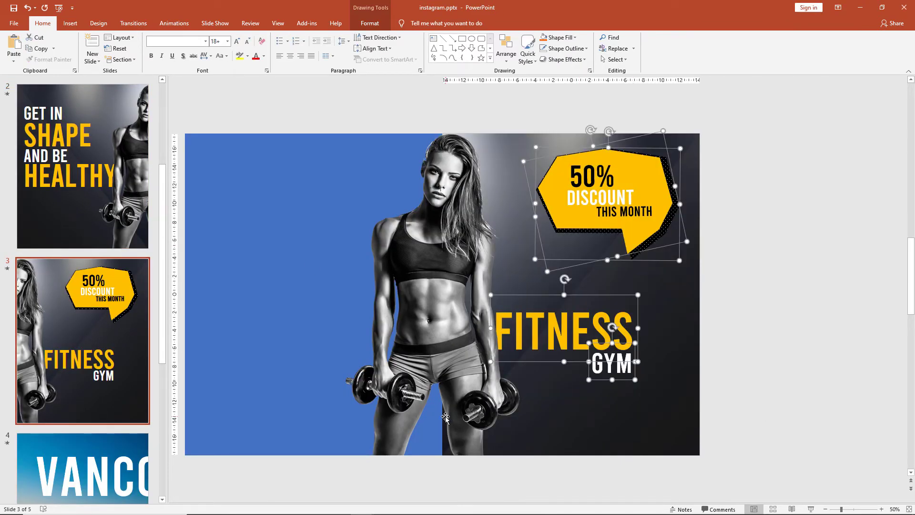
{"action": "key", "text": "alt+Tab"}
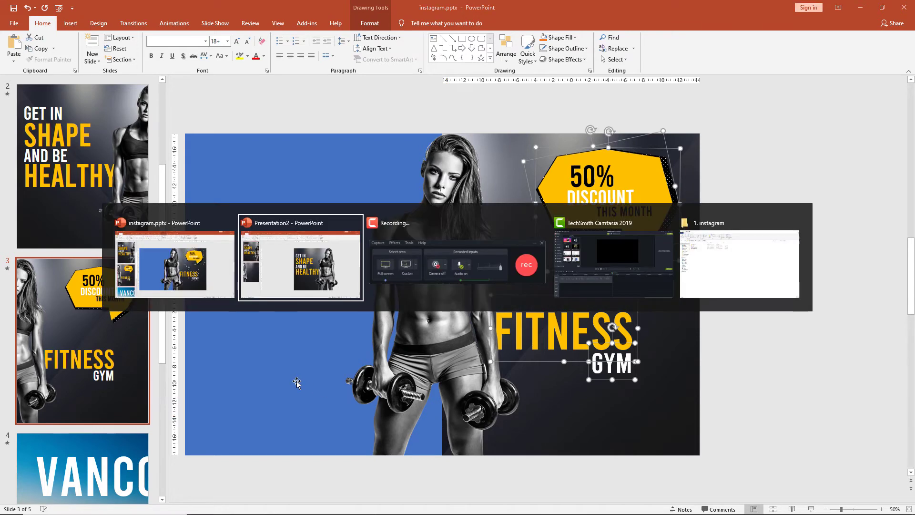
{"action": "left_click", "coordinate": [92, 342]}
{"action": "left_click", "coordinate": [222, 314]}
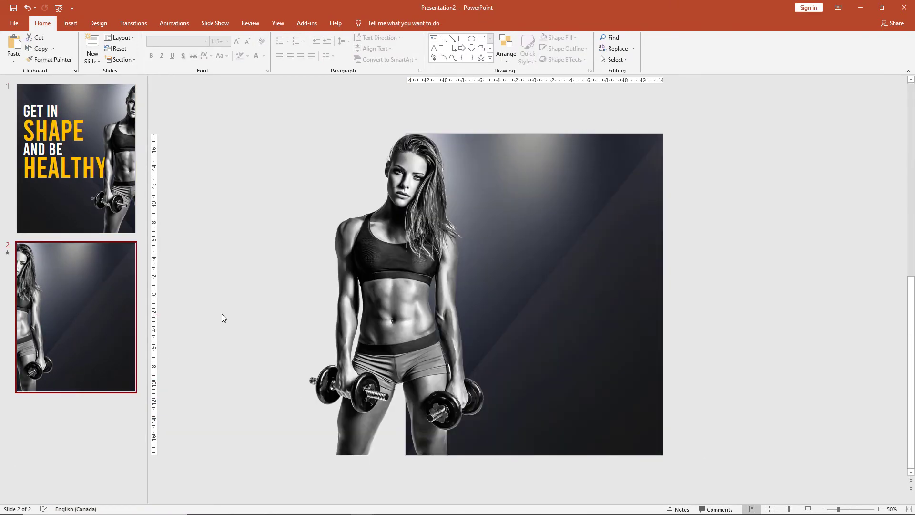
{"action": "key", "text": "ctrl+v"}
{"action": "left_click", "coordinate": [276, 212]}
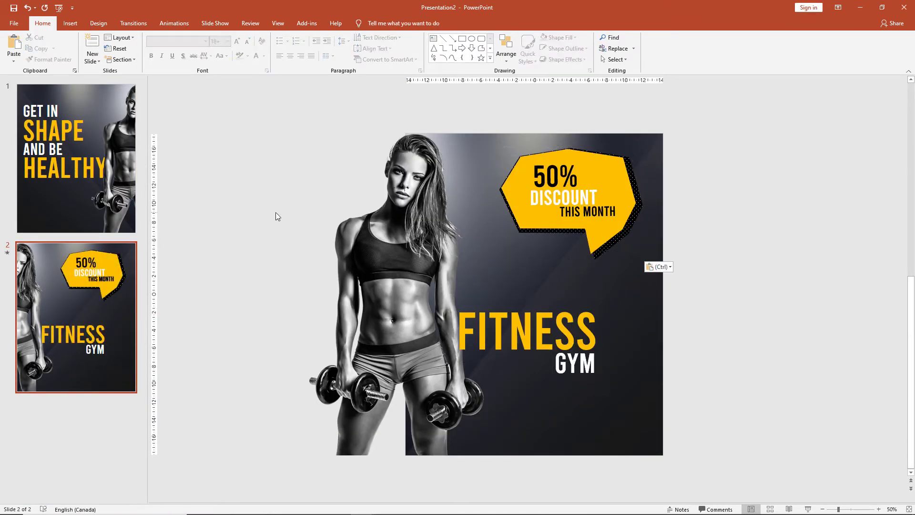
Bring the woman's picture on slide 2 to the front, over the "FITNESS" text
{"action": "left_click", "coordinate": [391, 267]}
{"action": "right_click", "coordinate": [392, 267]}
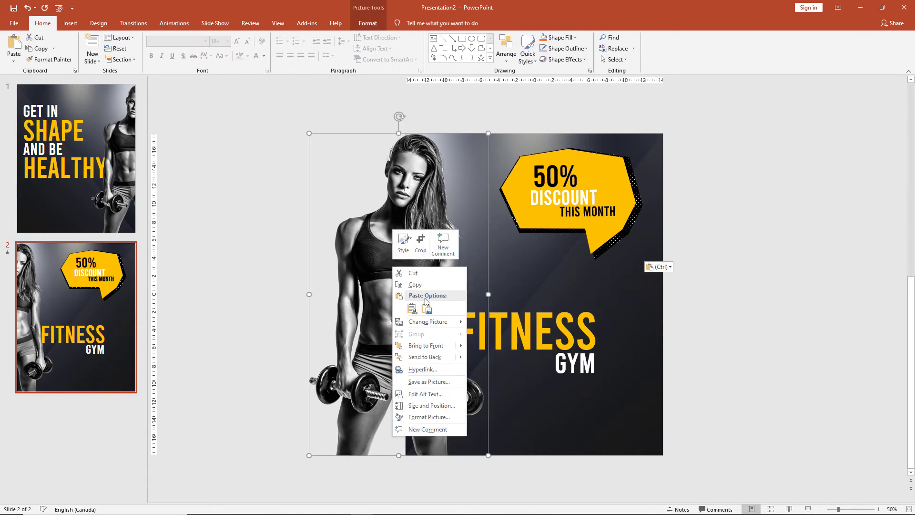
{"action": "left_click", "coordinate": [425, 335]}
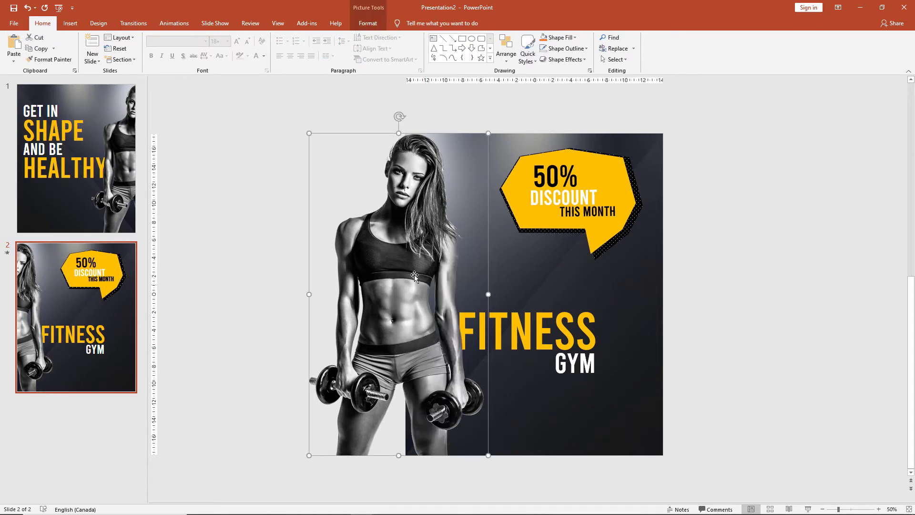
{"action": "left_click", "coordinate": [263, 304]}
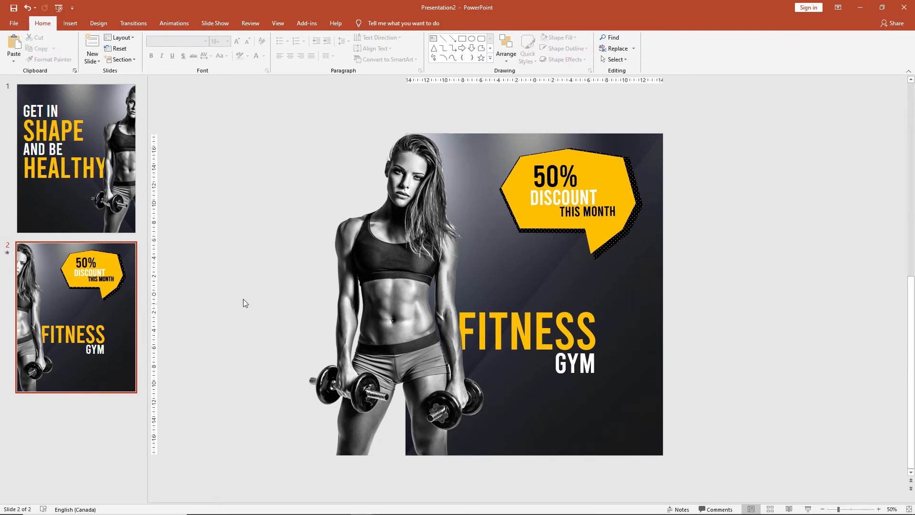
{"action": "left_click", "coordinate": [96, 165]}
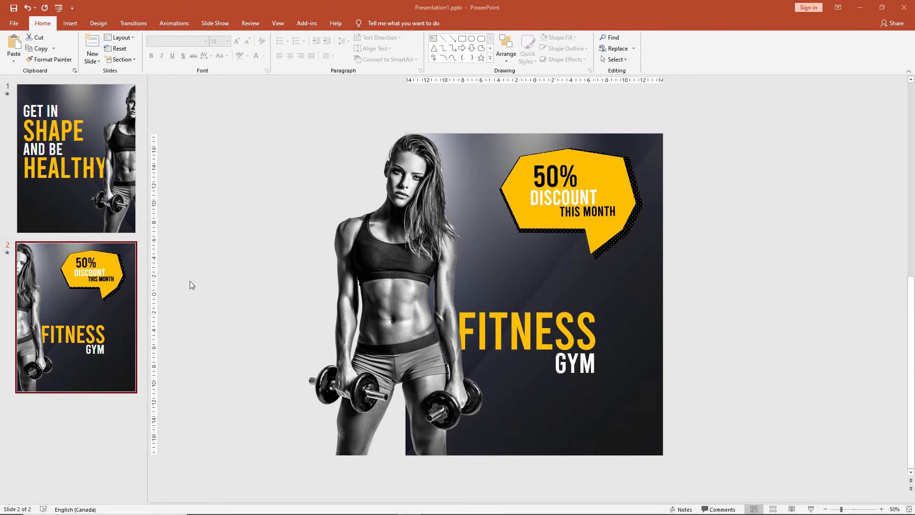
Add a blank slide 3 and draw a rectangle covering it completely, 28.58 cm wide and 35.72 cm high
{"action": "right_click", "coordinate": [75, 416]}
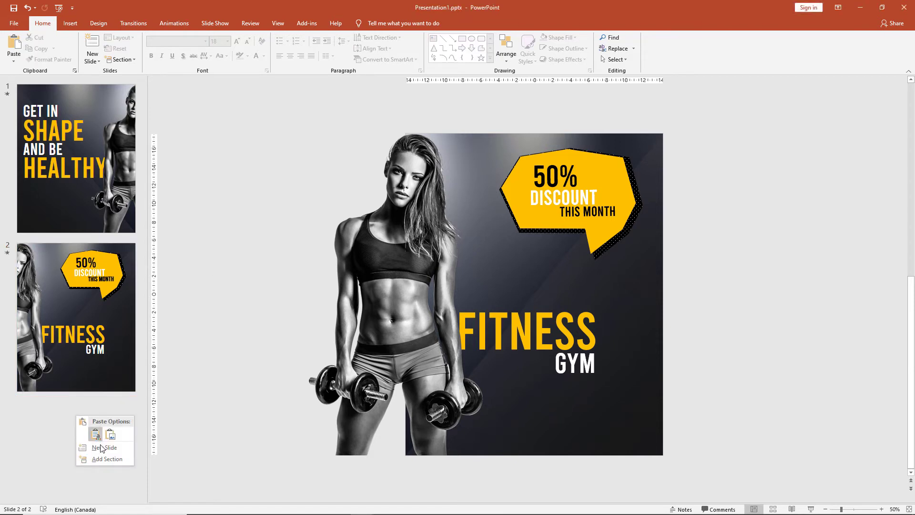
{"action": "left_click", "coordinate": [101, 446]}
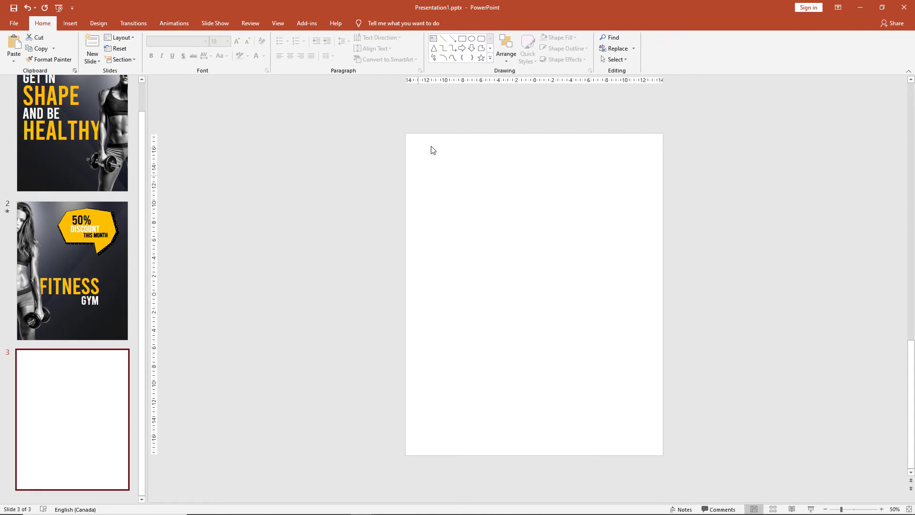
{"action": "left_click", "coordinate": [462, 38]}
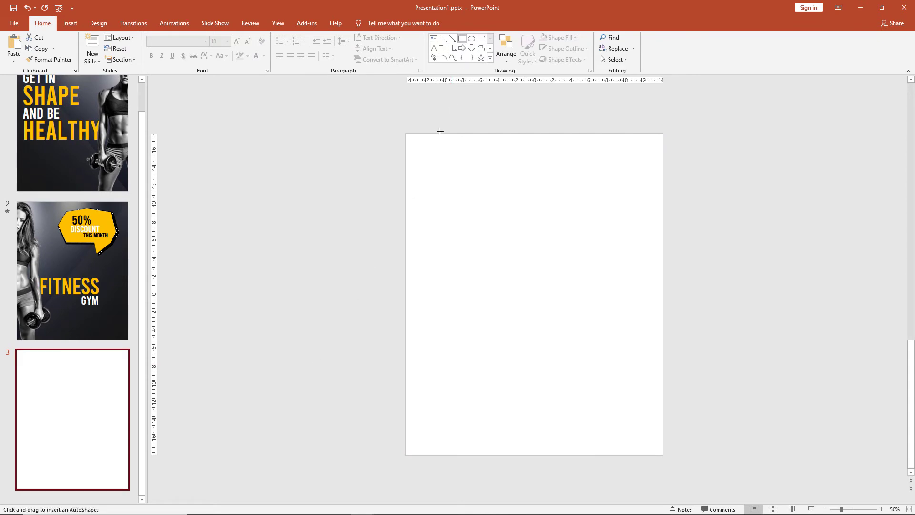
{"action": "left_click_drag", "start_coordinate": [405, 133], "coordinate": [663, 455]}
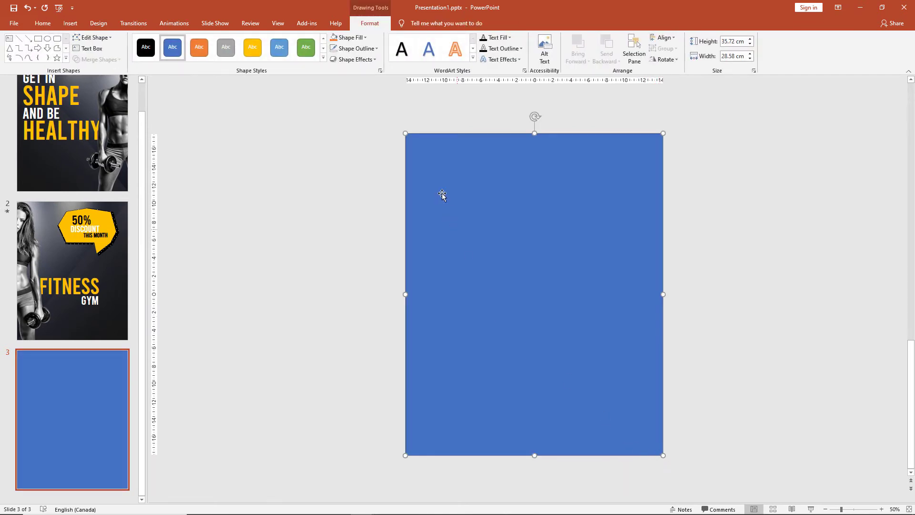
Move the blue rectangle off slide 3 so its left edge meets the slide's right edge
{"action": "left_click", "coordinate": [339, 213]}
{"action": "left_click", "coordinate": [423, 234]}
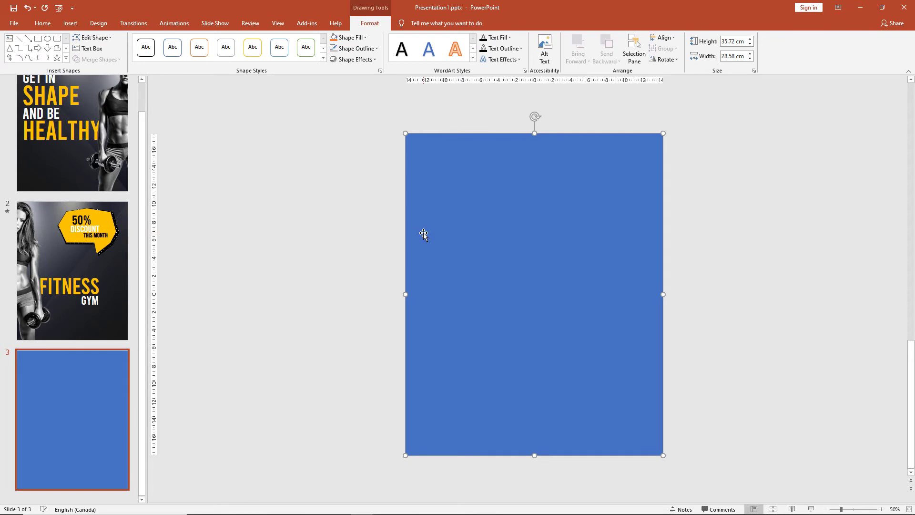
{"action": "left_click_drag", "start_coordinate": [424, 233], "coordinate": [681, 243]}
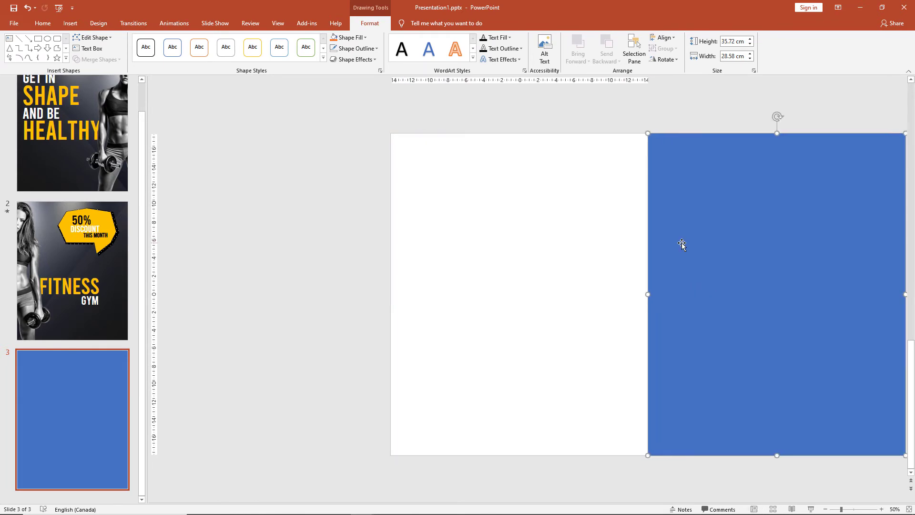
Paste the copied city skyline photo onto slide 3 as a picture
{"action": "left_click", "coordinate": [519, 295]}
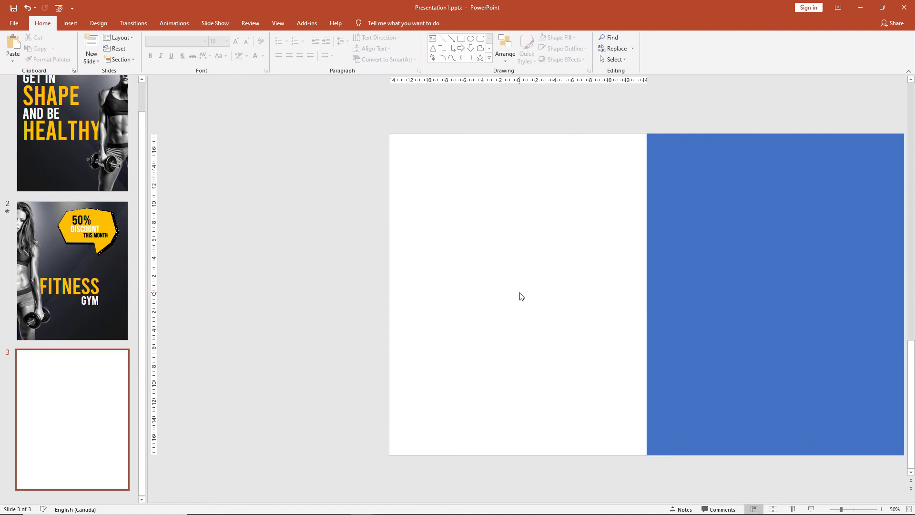
{"action": "right_click", "coordinate": [290, 235]}
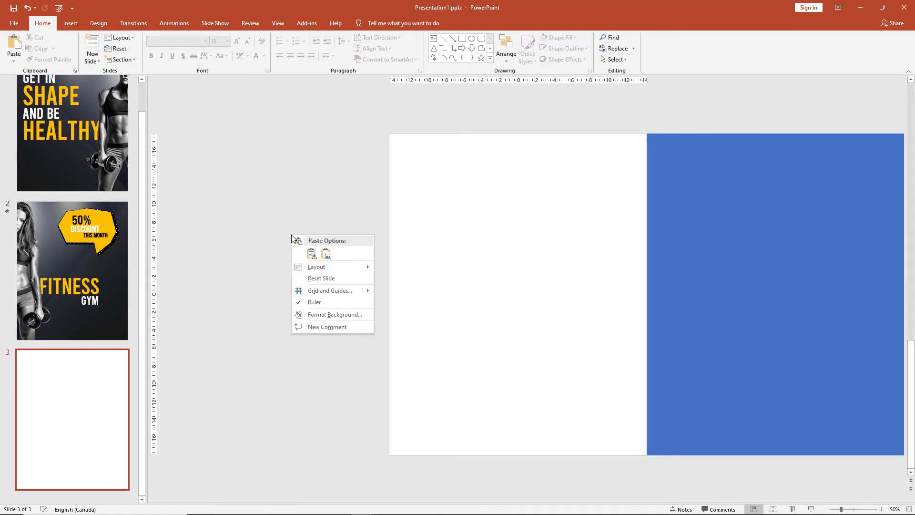
{"action": "left_click", "coordinate": [326, 256]}
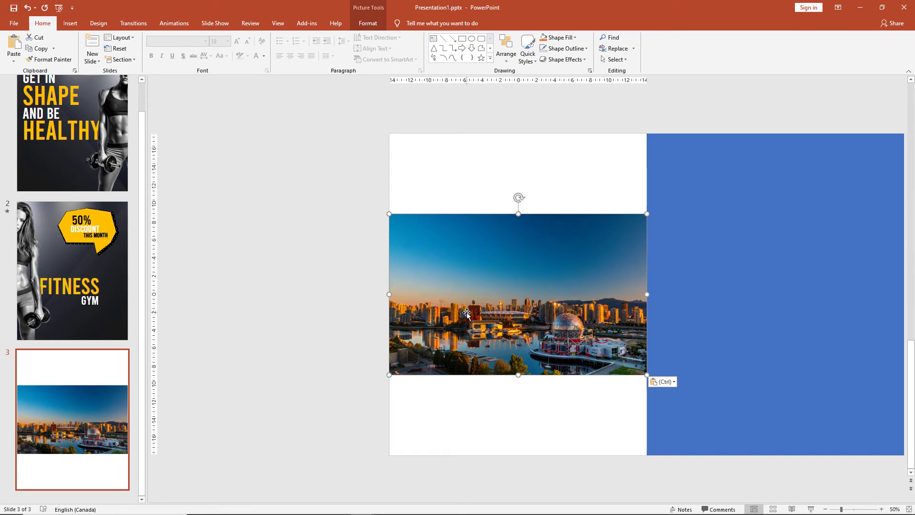
Move the skyline photo to slide 3's top-left corner and enlarge it to cover both the slide and the adjoining blue rectangle
{"action": "left_click_drag", "start_coordinate": [467, 314], "coordinate": [468, 234]}
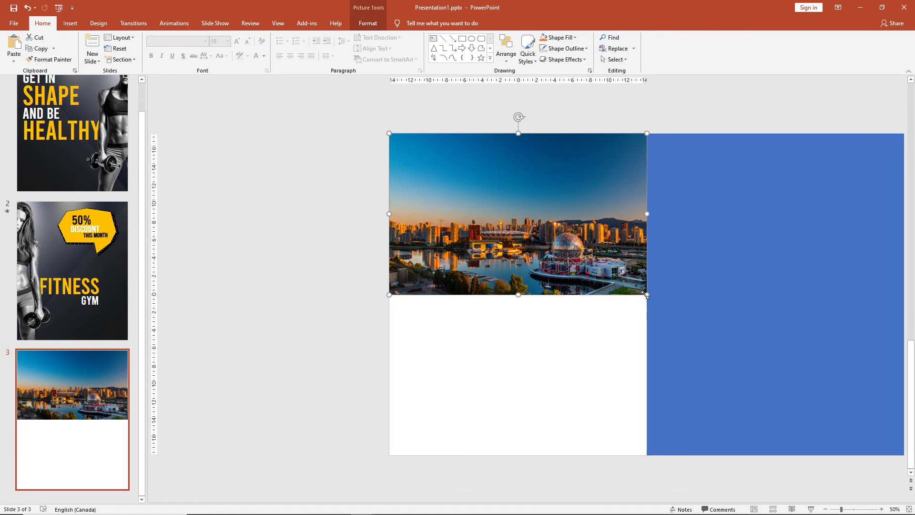
{"action": "left_click_drag", "start_coordinate": [646, 295], "coordinate": [903, 445]}
{"action": "mouse_move", "coordinate": [892, 294]}
{"action": "left_mouse_down"}
{"action": "mouse_move", "coordinate": [846, 298]}
{"action": "mouse_move", "coordinate": [903, 297]}
{"action": "left_mouse_up"}
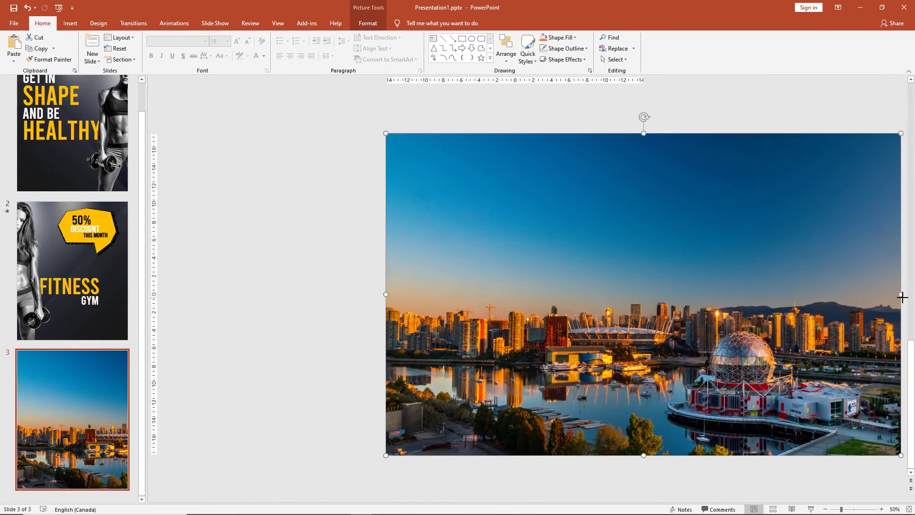
{"action": "left_click", "coordinate": [327, 219]}
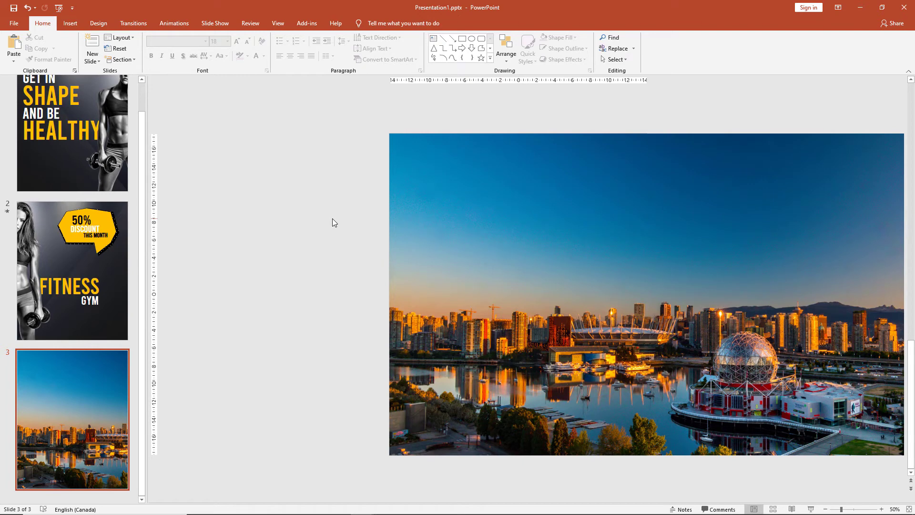
Add a text box reading "VANCOUVER" and place it over the sky on slide 3
{"action": "left_click", "coordinate": [433, 40]}
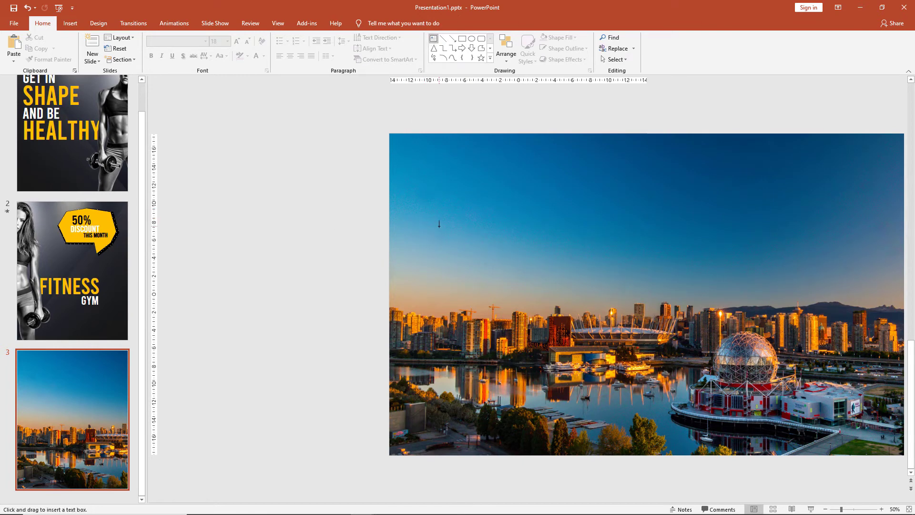
{"action": "left_click", "coordinate": [332, 224]}
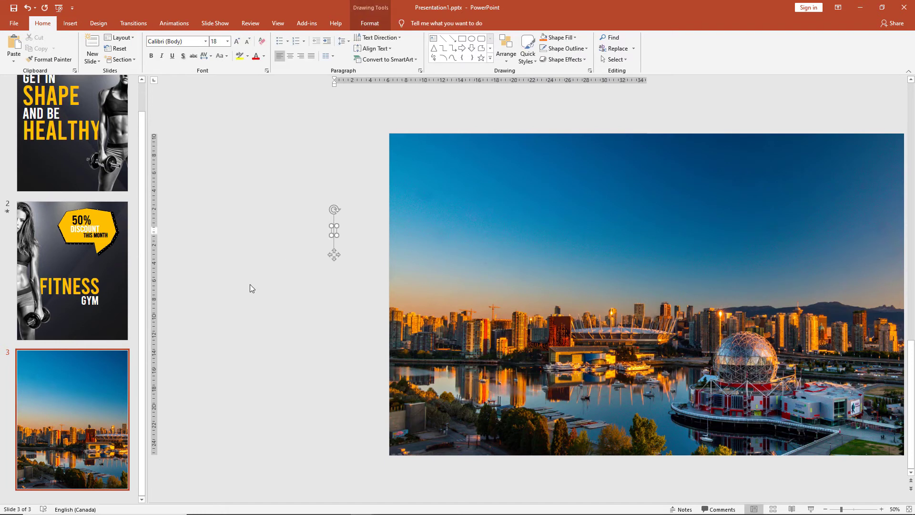
{"action": "type", "text": "VANCO"}
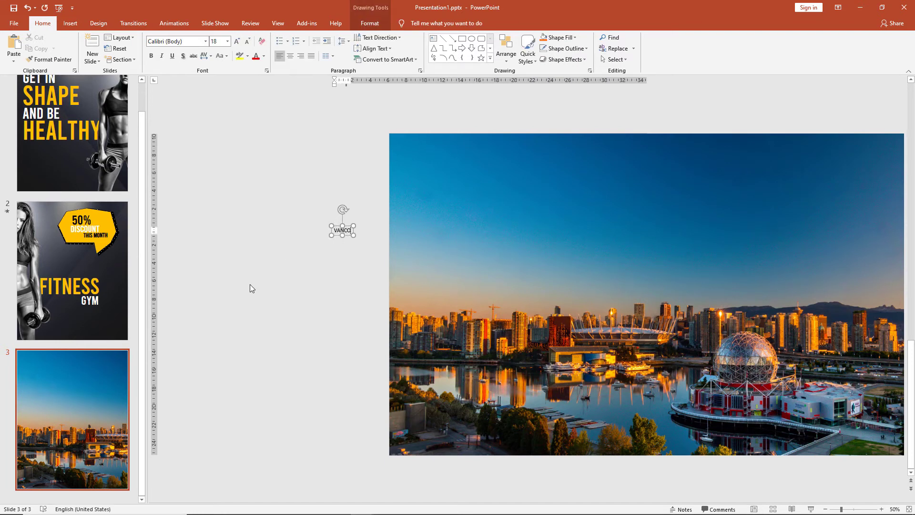
{"action": "type", "text": "UVER"}
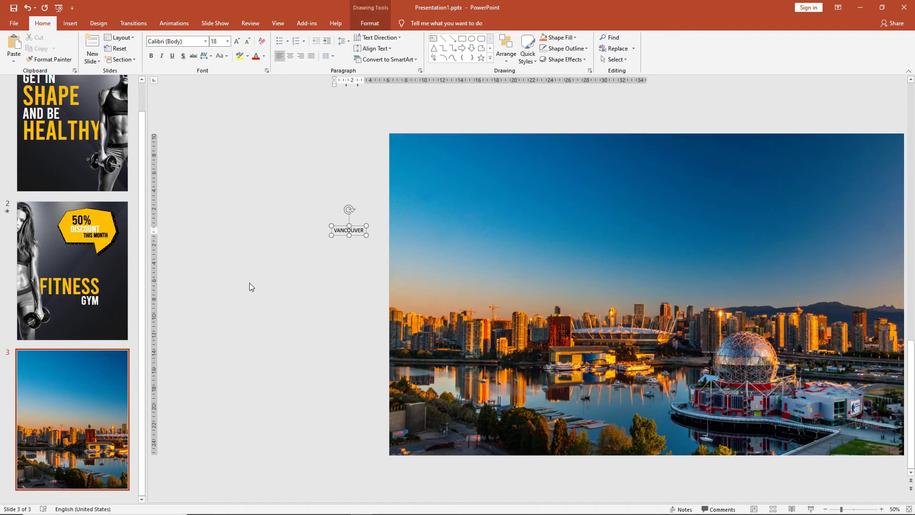
{"action": "left_click_drag", "start_coordinate": [339, 235], "coordinate": [483, 236]}
Set the "VANCOUVER" text to the Bebas font and enlarge it to 344 pt
{"action": "left_click", "coordinate": [184, 42]}
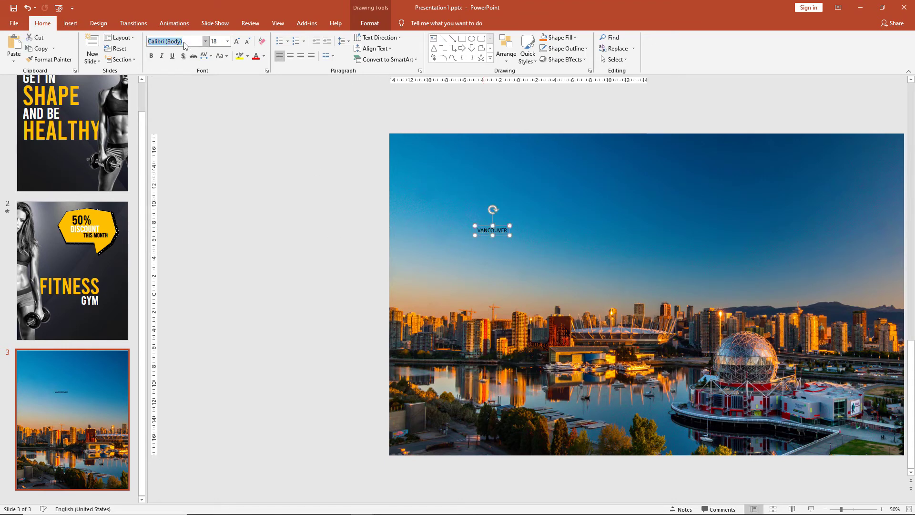
{"action": "type", "text": "Bebas"}
{"action": "key", "text": "Return"}
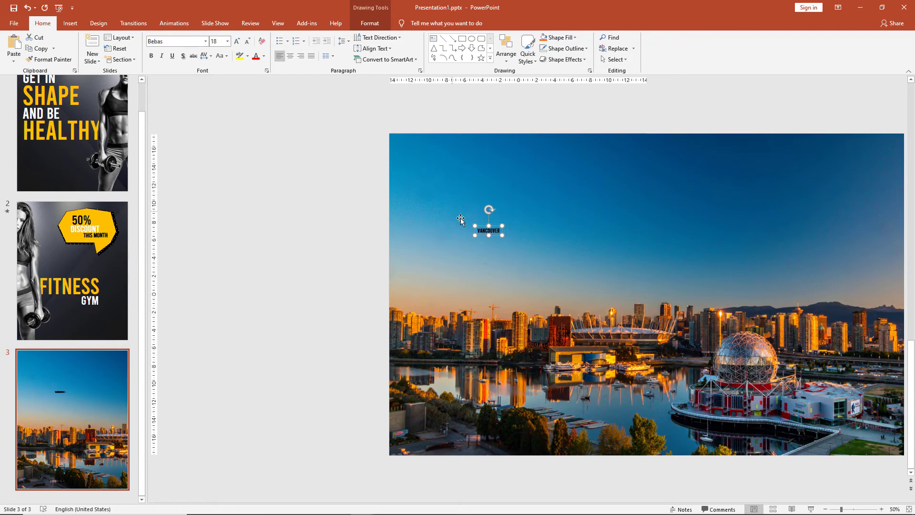
{"action": "left_click", "coordinate": [237, 41]}
{"action": "left_click", "coordinate": [237, 41]}
{"action": "left_click", "coordinate": [237, 41]}
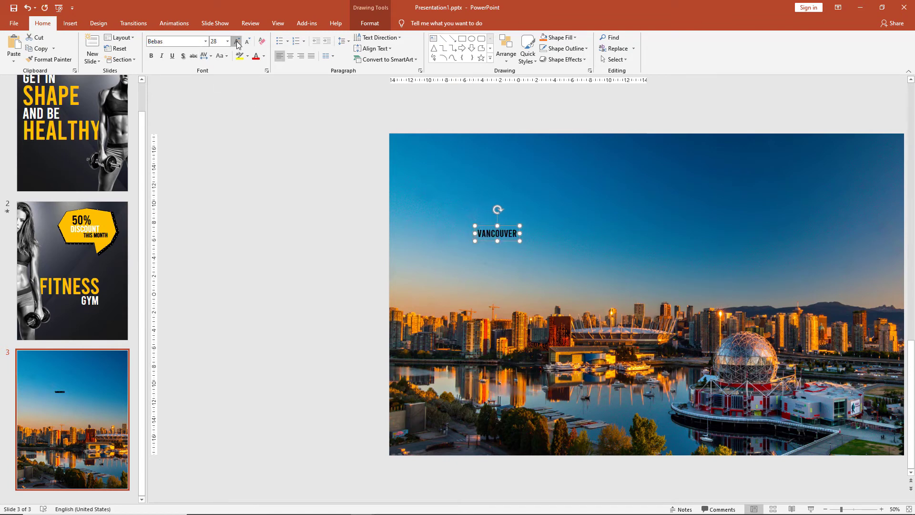
{"action": "left_click", "coordinate": [237, 41]}
{"action": "left_click", "coordinate": [237, 41]}
{"action": "left_click", "coordinate": [237, 41]}
{"action": "left_click", "coordinate": [237, 41]}
{"action": "left_click", "coordinate": [237, 41]}
{"action": "left_click", "coordinate": [237, 41]}
{"action": "left_click", "coordinate": [237, 41]}
{"action": "left_click", "coordinate": [237, 41]}
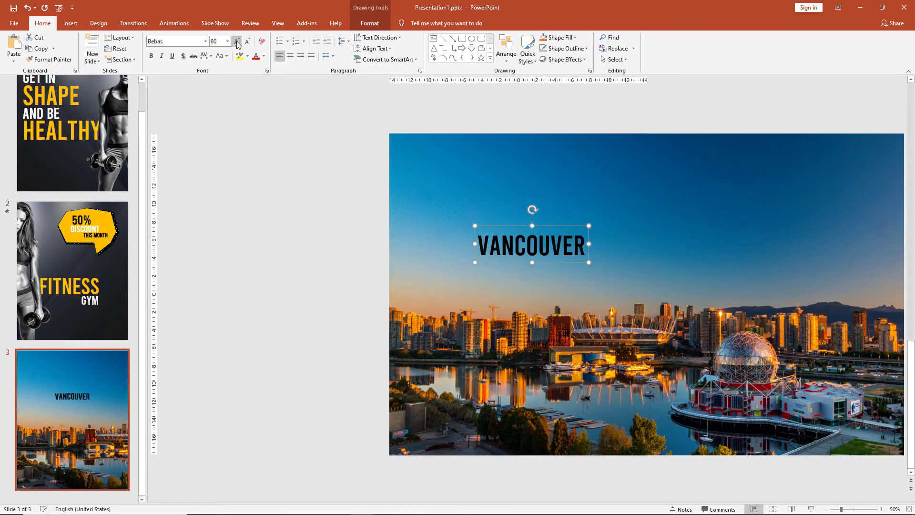
{"action": "left_click", "coordinate": [237, 41]}
{"action": "left_click", "coordinate": [237, 41]}
{"action": "left_click", "coordinate": [237, 41]}
{"action": "left_click", "coordinate": [237, 41]}
{"action": "left_click", "coordinate": [237, 41]}
{"action": "left_click", "coordinate": [237, 41]}
{"action": "left_click", "coordinate": [237, 41]}
{"action": "left_click", "coordinate": [237, 41]}
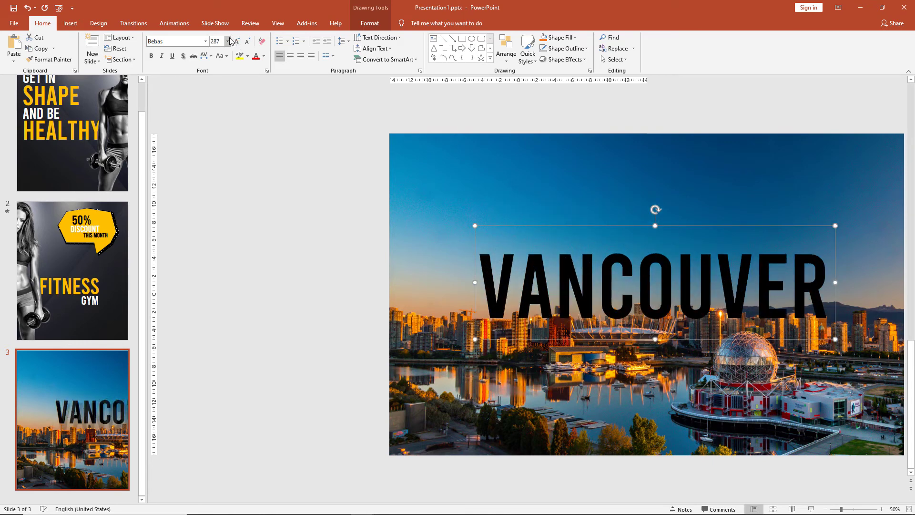
{"action": "left_click", "coordinate": [229, 41]}
{"action": "left_click", "coordinate": [237, 41]}
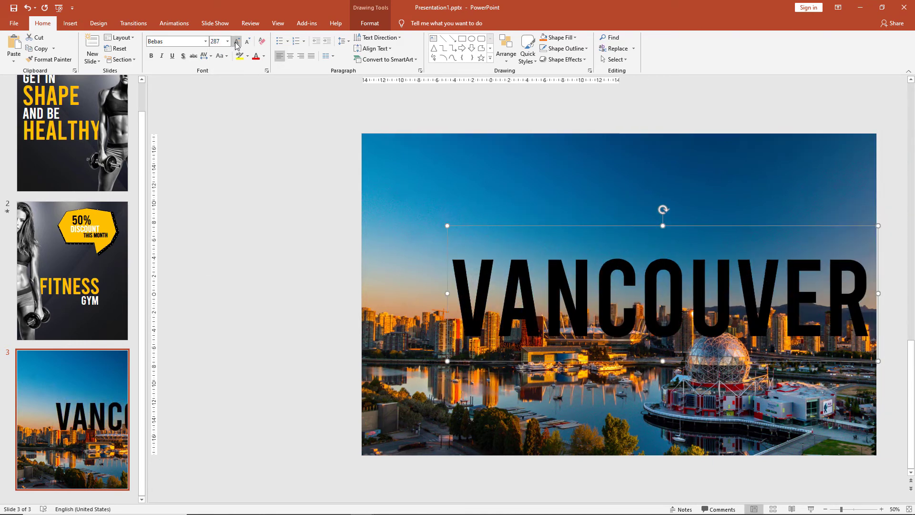
Center the "VANCOUVER" text in the sky across the full photo width and color it white
{"action": "left_click_drag", "start_coordinate": [524, 363], "coordinate": [480, 292]}
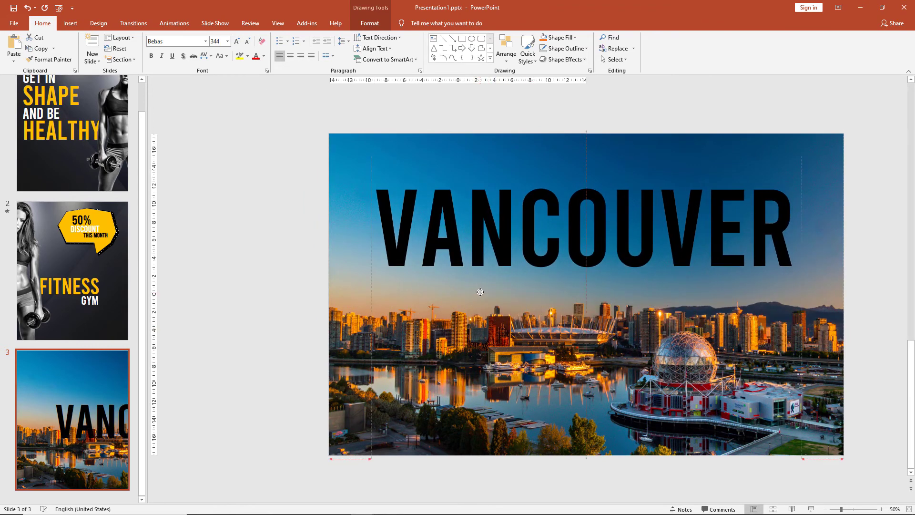
{"action": "left_click", "coordinate": [264, 57]}
{"action": "left_click", "coordinate": [256, 77]}
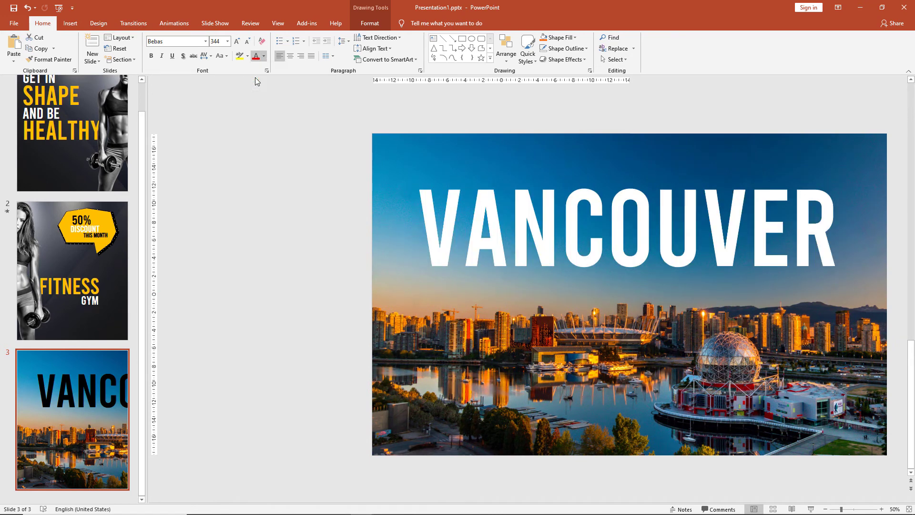
{"action": "left_click", "coordinate": [314, 257]}
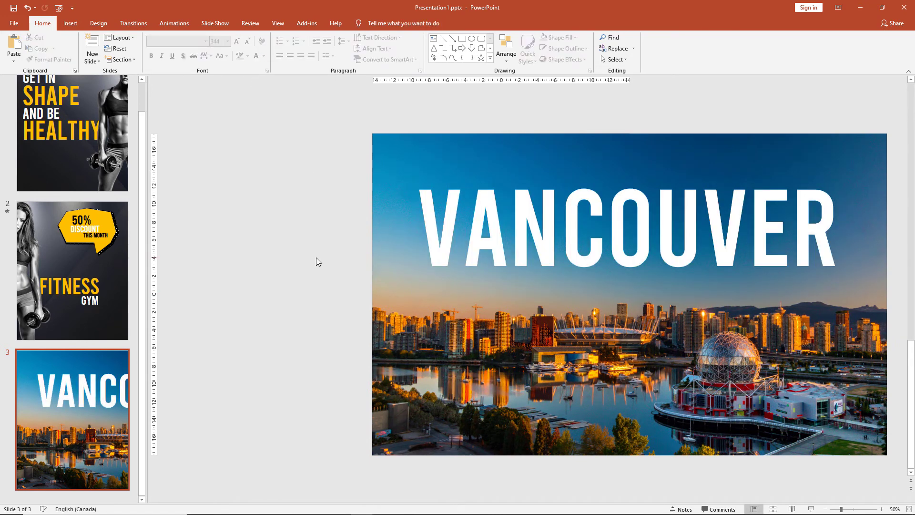
Send the skyline photo on slide 3 to the back, behind the blue rectangle and the text
{"action": "left_click", "coordinate": [406, 286]}
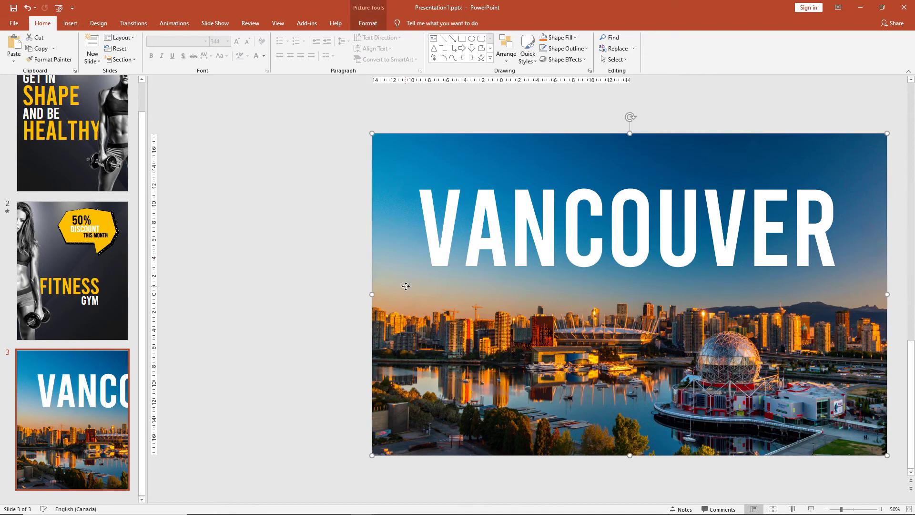
{"action": "right_click", "coordinate": [405, 286]}
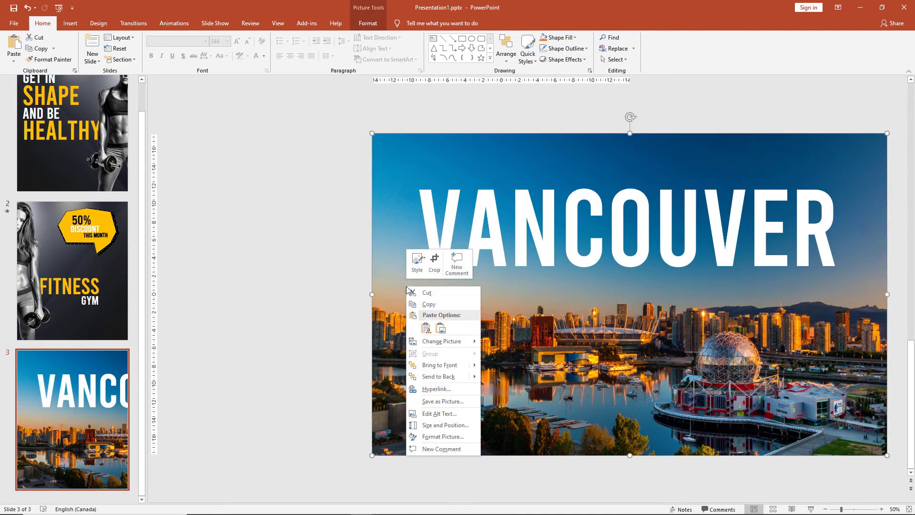
{"action": "left_click", "coordinate": [440, 374]}
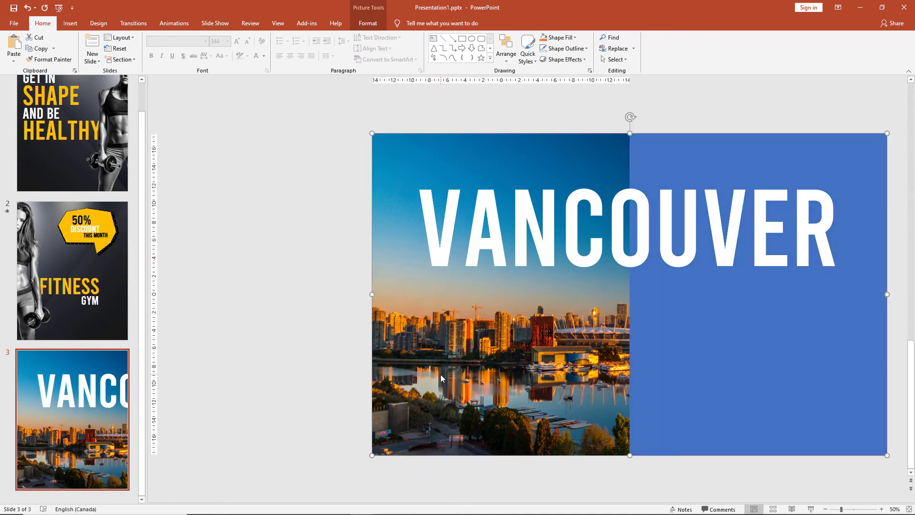
Group the skyline photo, the blue rectangle and the "VANCOUVER" text on slide 3
{"action": "left_click_drag", "start_coordinate": [336, 107], "coordinate": [907, 472]}
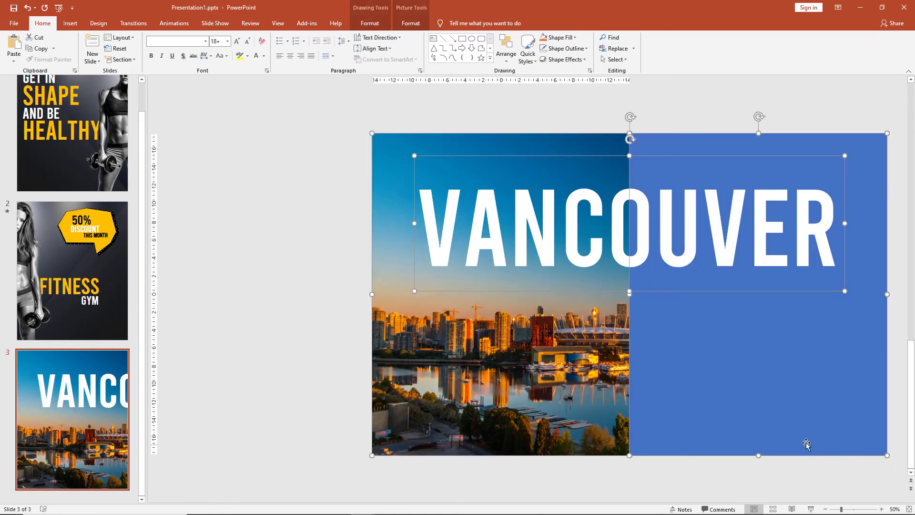
{"action": "right_click", "coordinate": [485, 342]}
{"action": "mouse_move", "coordinate": [548, 396]}
{"action": "left_click", "coordinate": [582, 397]}
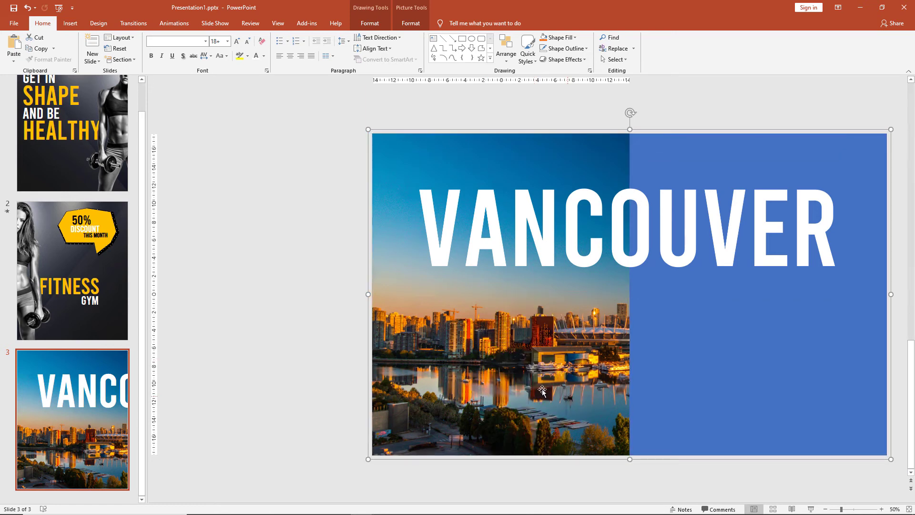
{"action": "left_click", "coordinate": [310, 338]}
Duplicate slide 3 and shift the group on slide 4 left until its blue rectangle exactly covers the slide
{"action": "right_click", "coordinate": [64, 384]}
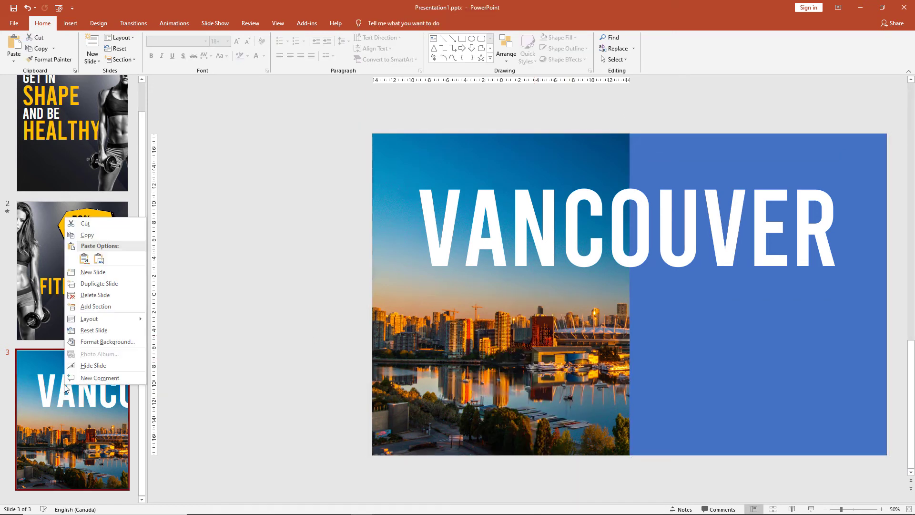
{"action": "left_click", "coordinate": [88, 286]}
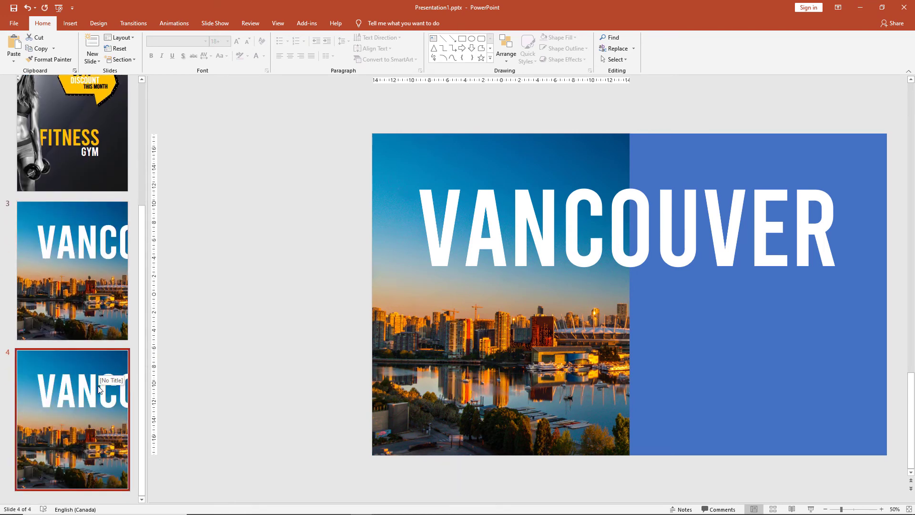
{"action": "left_click", "coordinate": [551, 368]}
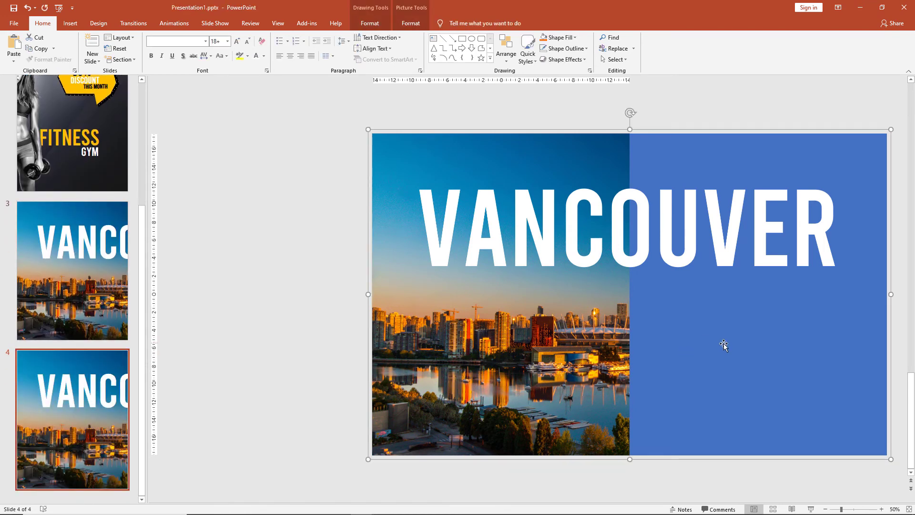
{"action": "left_click_drag", "start_coordinate": [845, 310], "coordinate": [590, 319]}
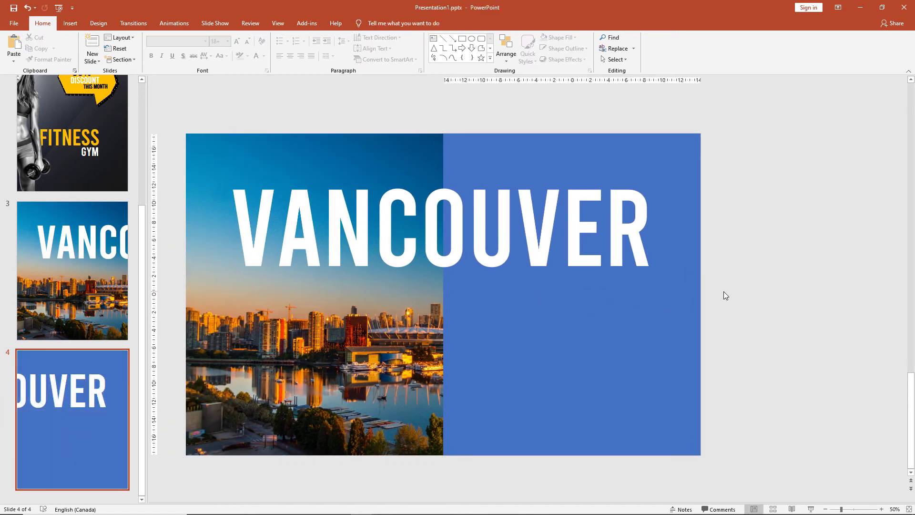
Ungroup the photo, rectangle and text on slide 3
{"action": "left_click", "coordinate": [88, 294]}
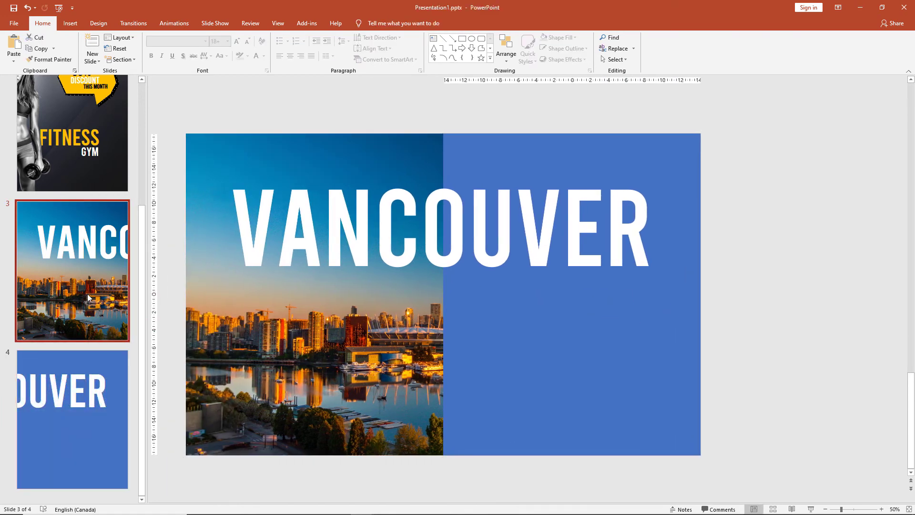
{"action": "left_click", "coordinate": [91, 372]}
{"action": "left_click", "coordinate": [88, 312]}
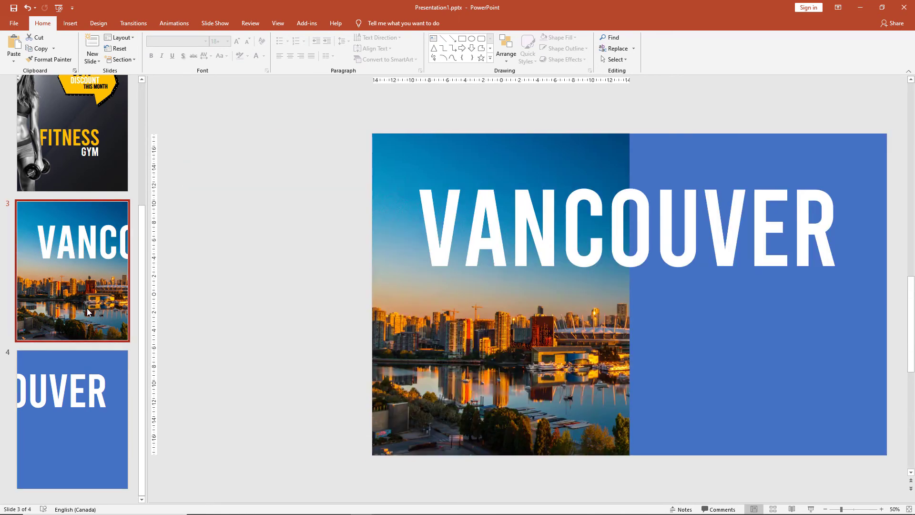
{"action": "left_click", "coordinate": [622, 307]}
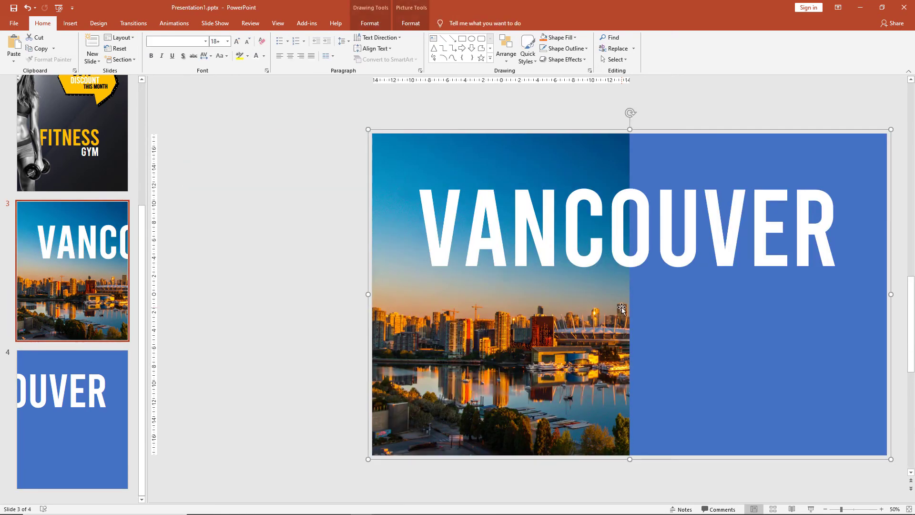
{"action": "right_click", "coordinate": [549, 295]}
{"action": "mouse_move", "coordinate": [583, 354]}
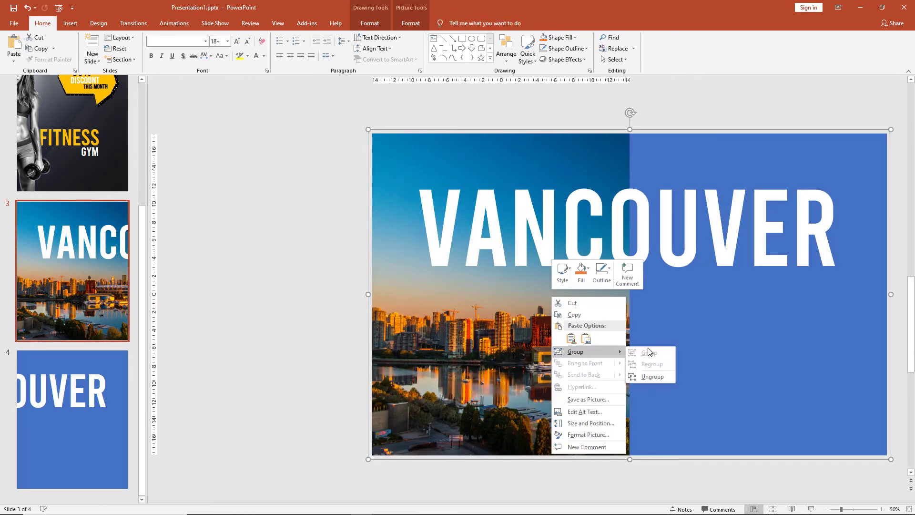
{"action": "left_click", "coordinate": [649, 375]}
Ungroup the shifted design on slide 4 and delete its blue rectangle
{"action": "left_click", "coordinate": [115, 413]}
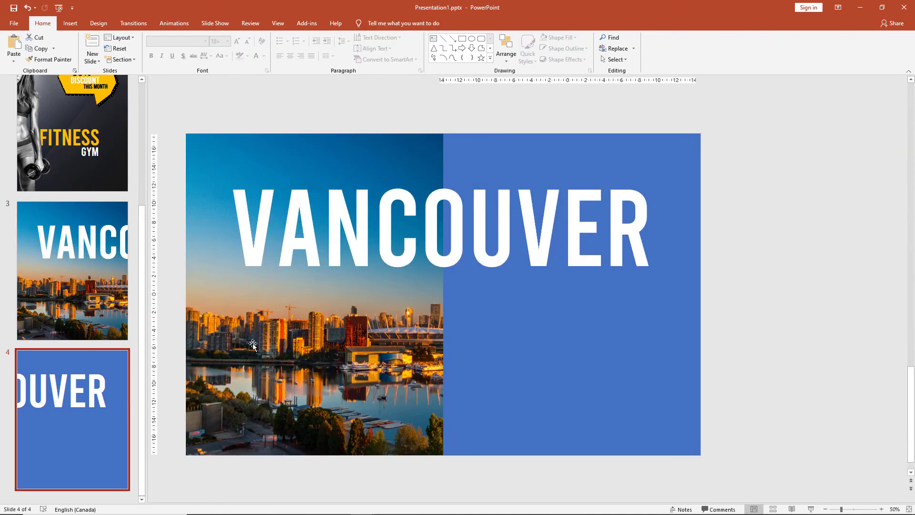
{"action": "left_click", "coordinate": [328, 302]}
{"action": "right_click", "coordinate": [328, 301]}
{"action": "mouse_move", "coordinate": [373, 359]}
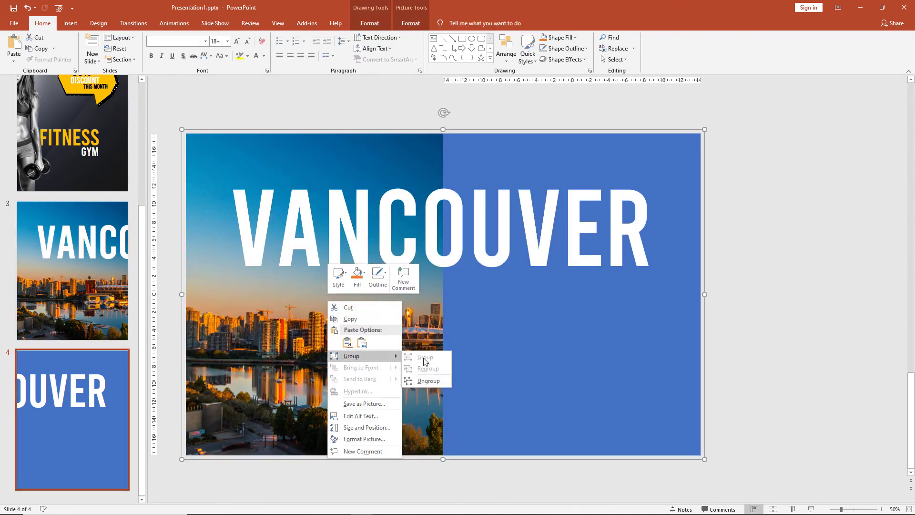
{"action": "left_click", "coordinate": [426, 381]}
{"action": "left_click", "coordinate": [774, 245]}
{"action": "left_click", "coordinate": [537, 356]}
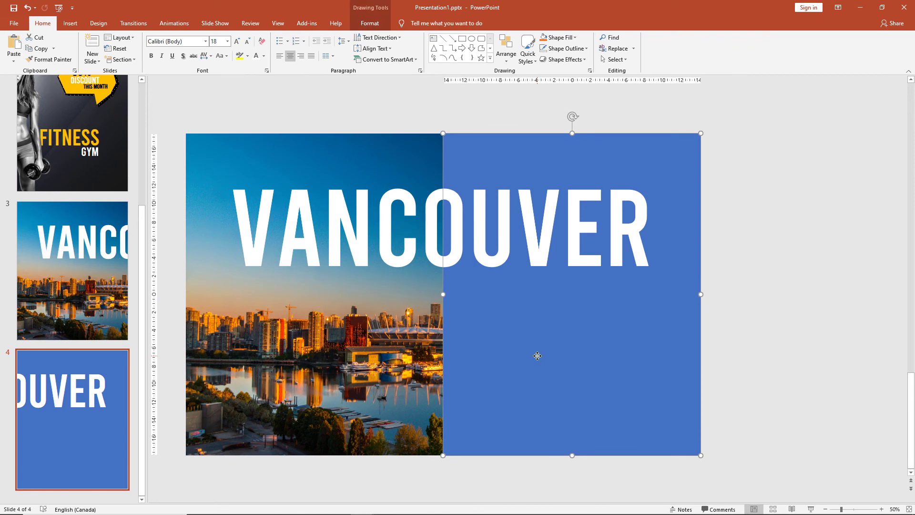
{"action": "key", "text": "Delete"}
Delete the blue rectangle beside slide 3 and return to slide 4
{"action": "left_click", "coordinate": [107, 305]}
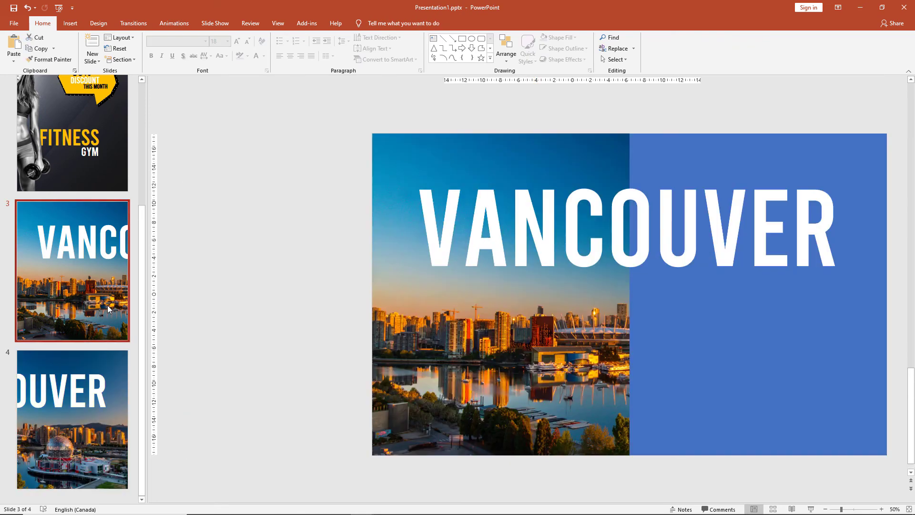
{"action": "left_click", "coordinate": [691, 318]}
{"action": "key", "text": "Delete"}
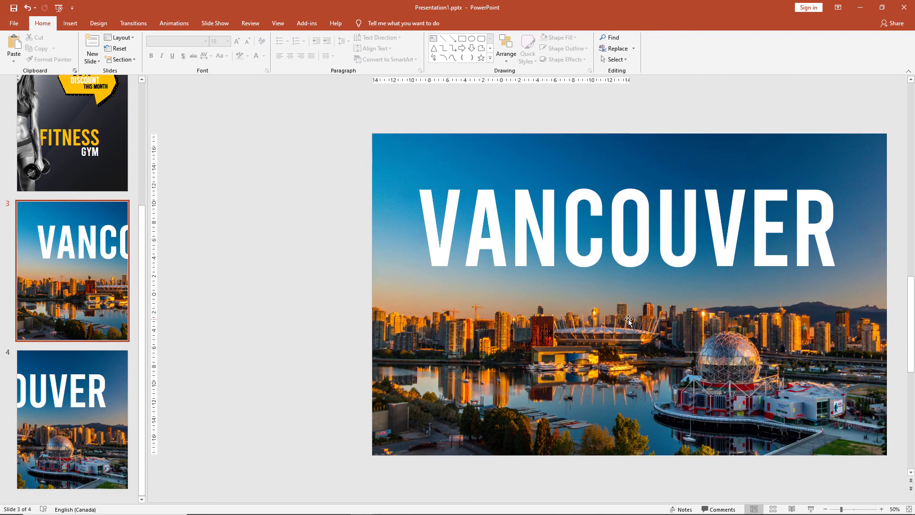
{"action": "left_click", "coordinate": [98, 386]}
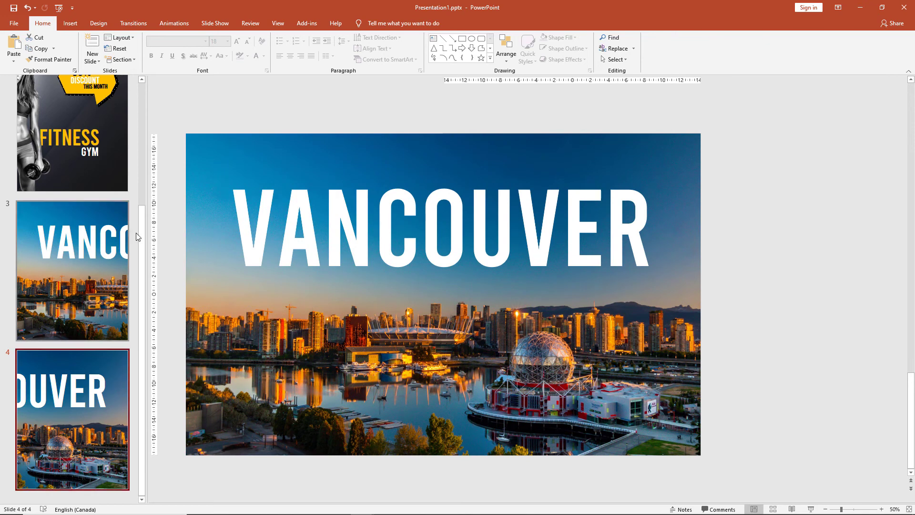
Apply a Push transition to slide 4 with its direction set to From Right
{"action": "left_click", "coordinate": [133, 24]}
{"action": "left_click", "coordinate": [171, 45]}
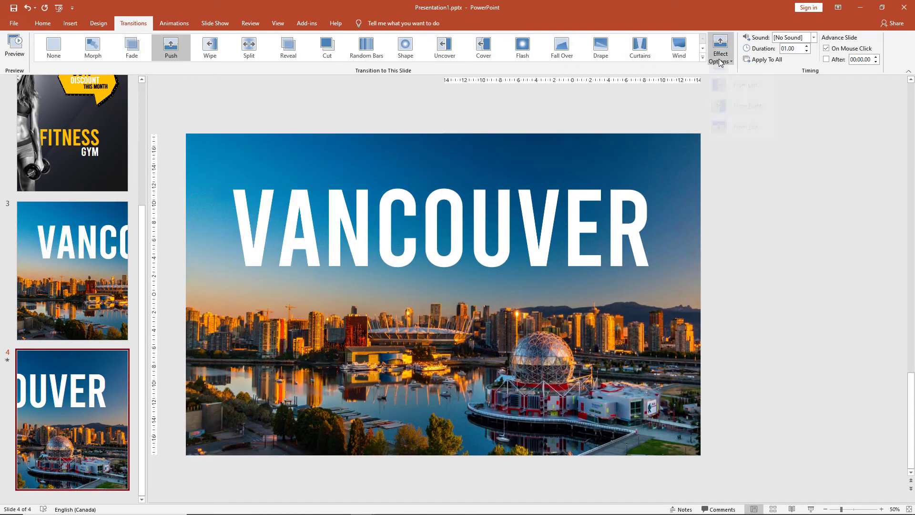
{"action": "left_click", "coordinate": [720, 50]}
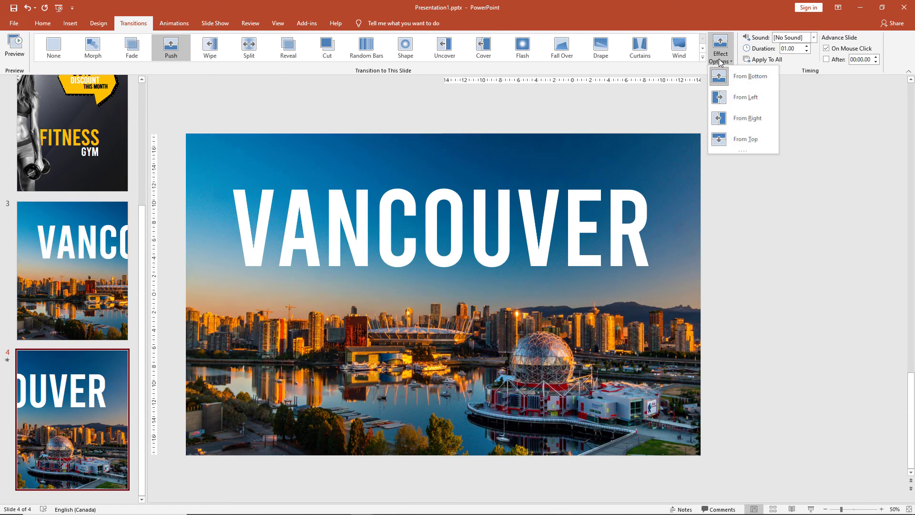
{"action": "left_click", "coordinate": [741, 117]}
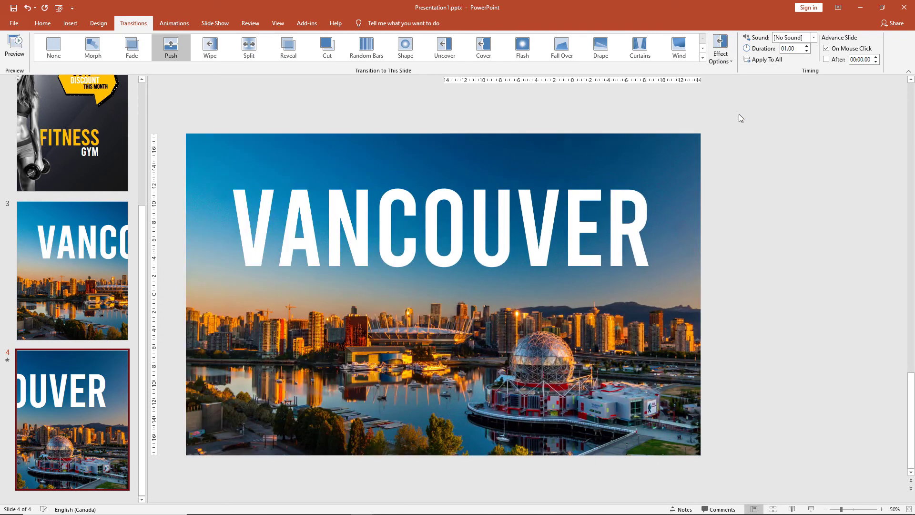
Export all slides as JPEG images to the "1. instagram" folder under the name Presentation2
{"action": "scroll", "coordinate": [753, 262], "scroll_direction": "up", "scroll_amount": 3}
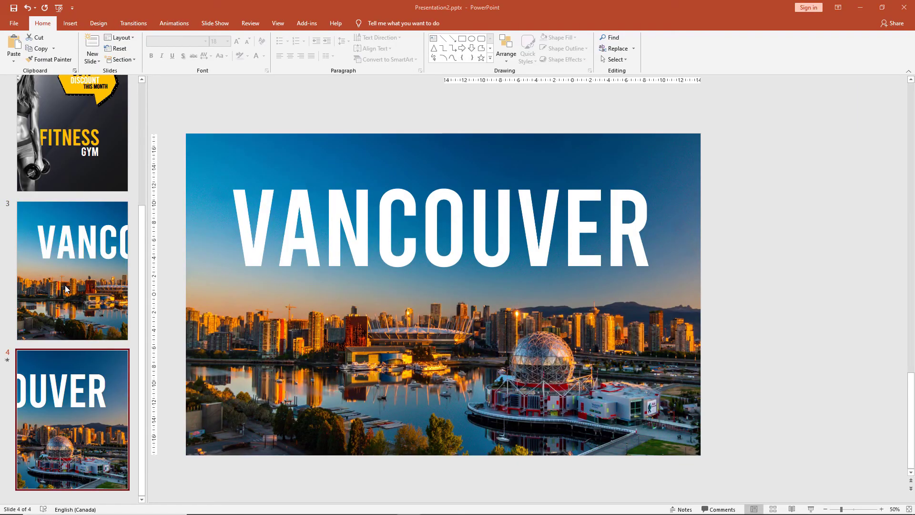
{"action": "scroll", "coordinate": [65, 312], "scroll_direction": "up", "scroll_amount": 5}
{"action": "left_click", "coordinate": [15, 24]}
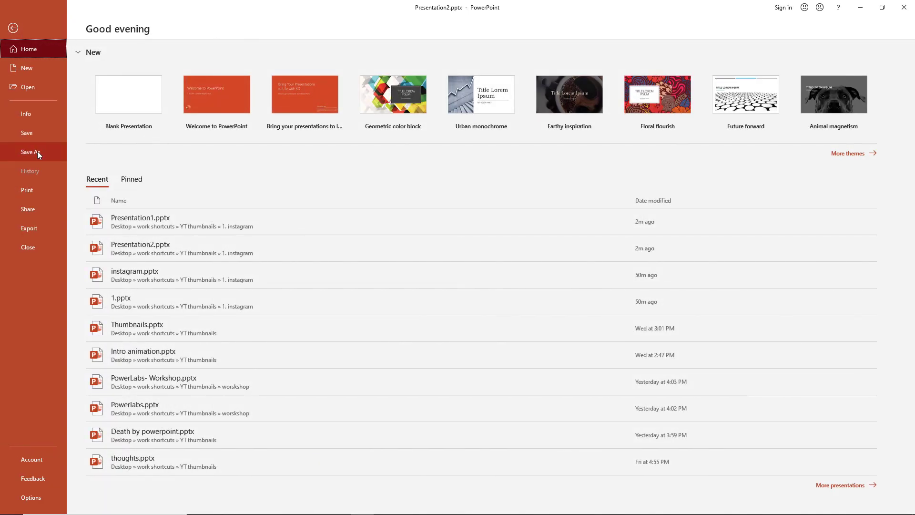
{"action": "left_click", "coordinate": [37, 152]}
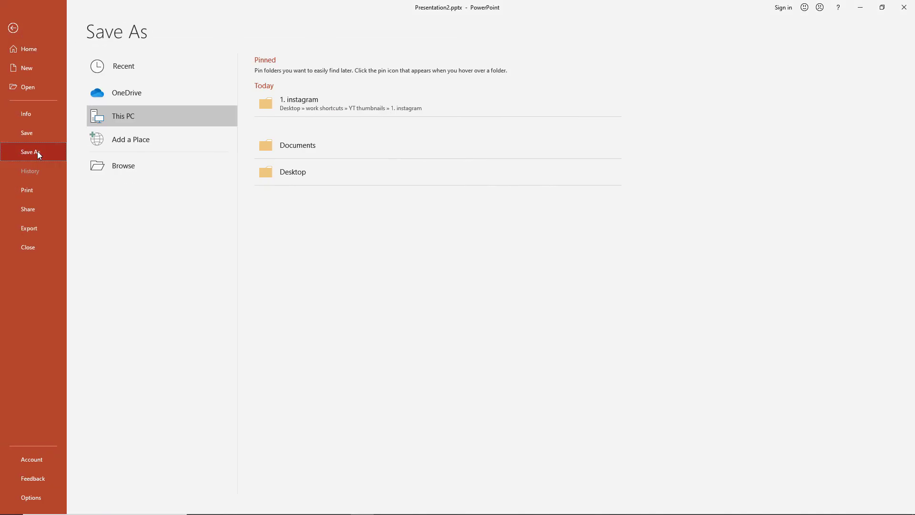
{"action": "left_click", "coordinate": [320, 100]}
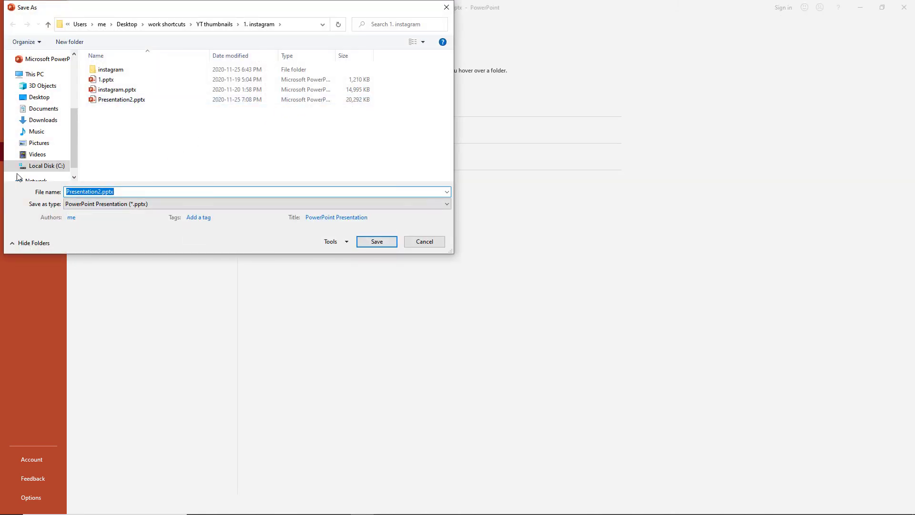
{"action": "left_click", "coordinate": [98, 205]}
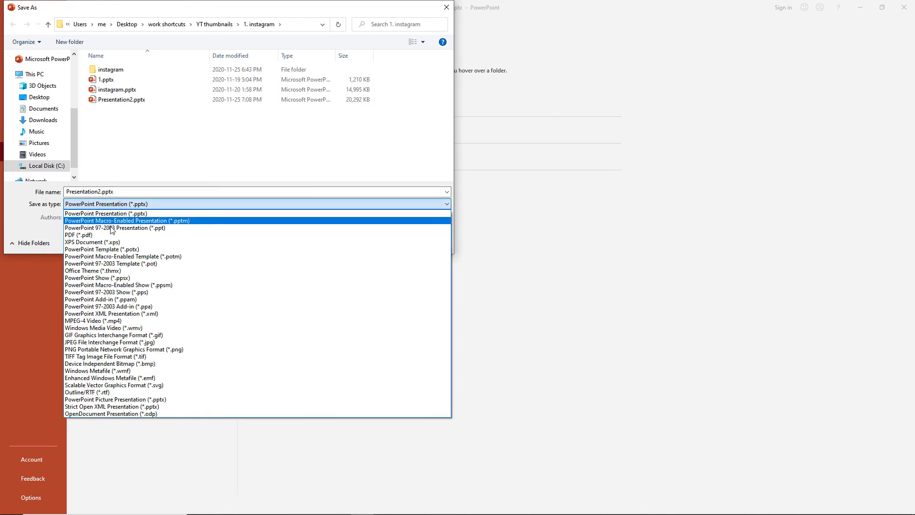
{"action": "left_click", "coordinate": [80, 344]}
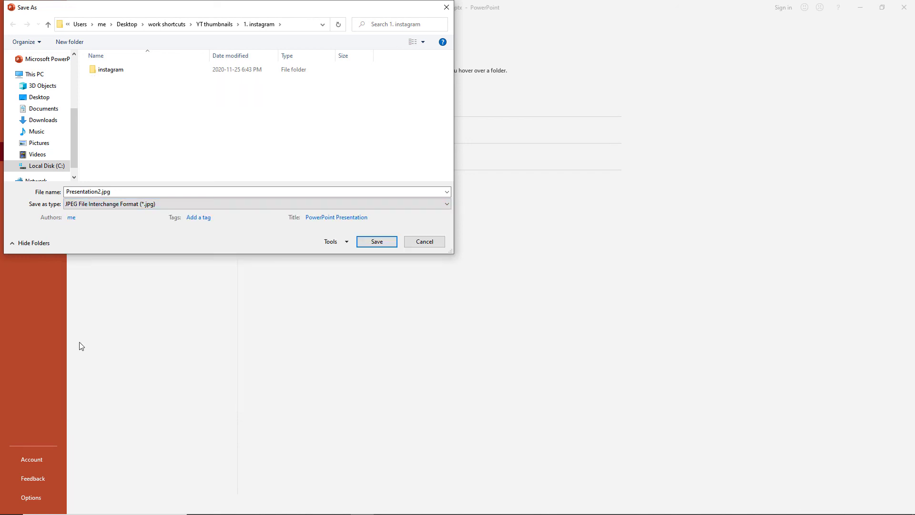
{"action": "left_click", "coordinate": [372, 243]}
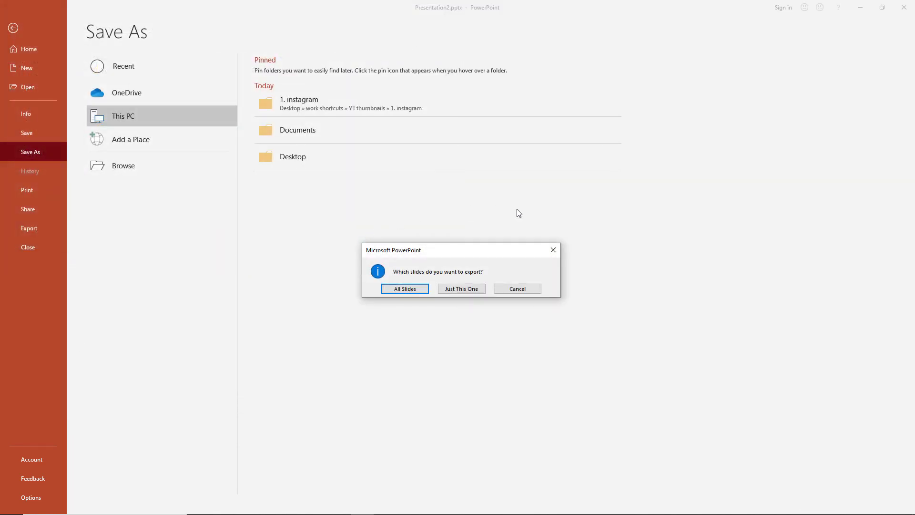
{"action": "left_click", "coordinate": [404, 289]}
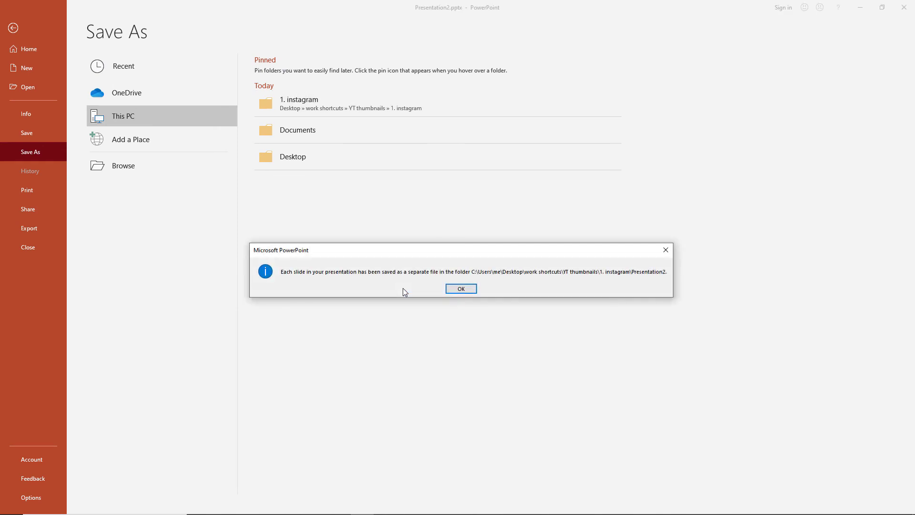
{"action": "left_click", "coordinate": [461, 289]}
Switch to File Explorer and open the exported Presentation2 folder
{"action": "scroll", "coordinate": [96, 308], "scroll_direction": "up", "scroll_amount": 3}
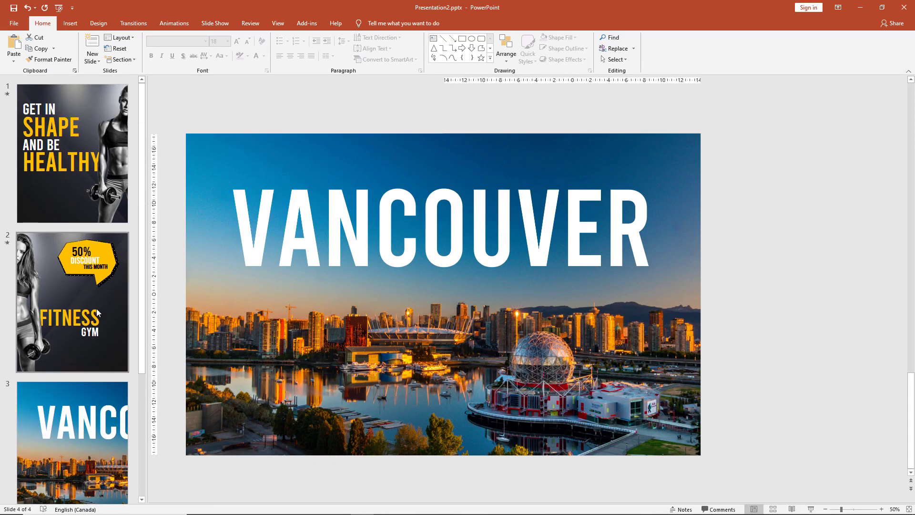
{"action": "key", "text": "alt+Tab"}
{"action": "key", "text": "alt+Tab"}
{"action": "key", "text": "alt+Tab"}
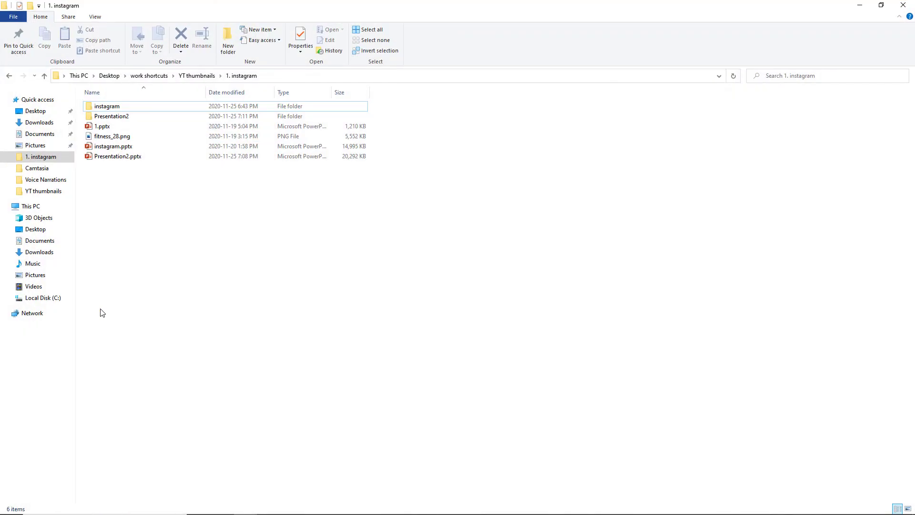
{"action": "double_click", "coordinate": [119, 117]}
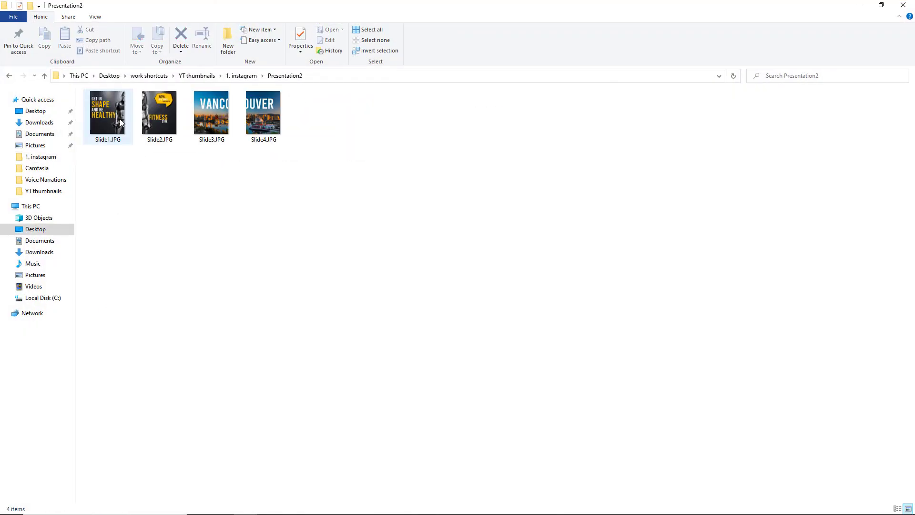
Open Slide1.JPG in Photos and view the exported images one after another up to Slide4.JPG
{"action": "double_click", "coordinate": [118, 123]}
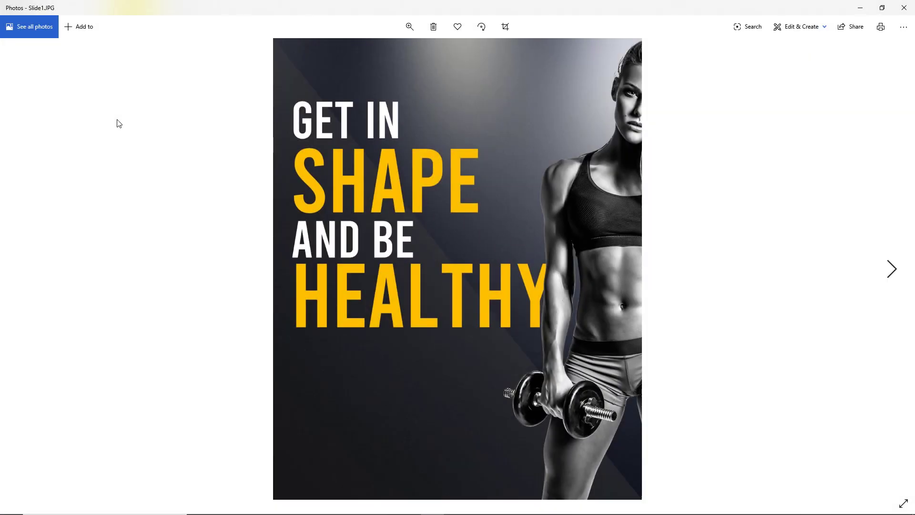
{"action": "key", "text": "Right"}
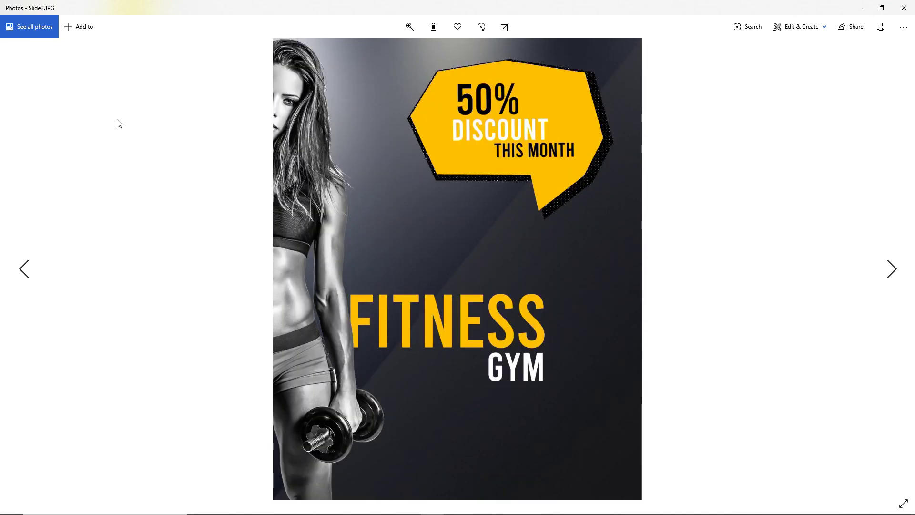
{"action": "key", "text": "Right"}
{"action": "key", "text": "Right"}
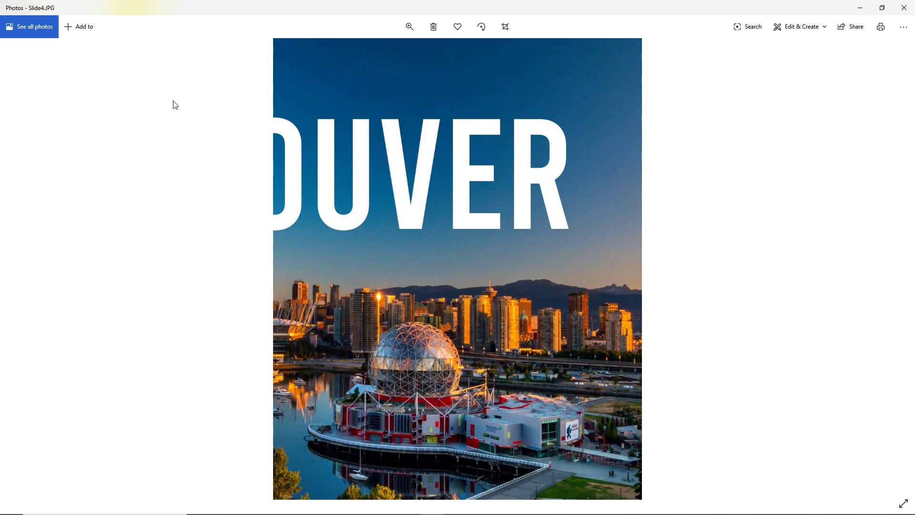
Check the file info of Slide4.JPG for its pixel dimensions and close the image viewer
{"action": "right_click", "coordinate": [396, 149]}
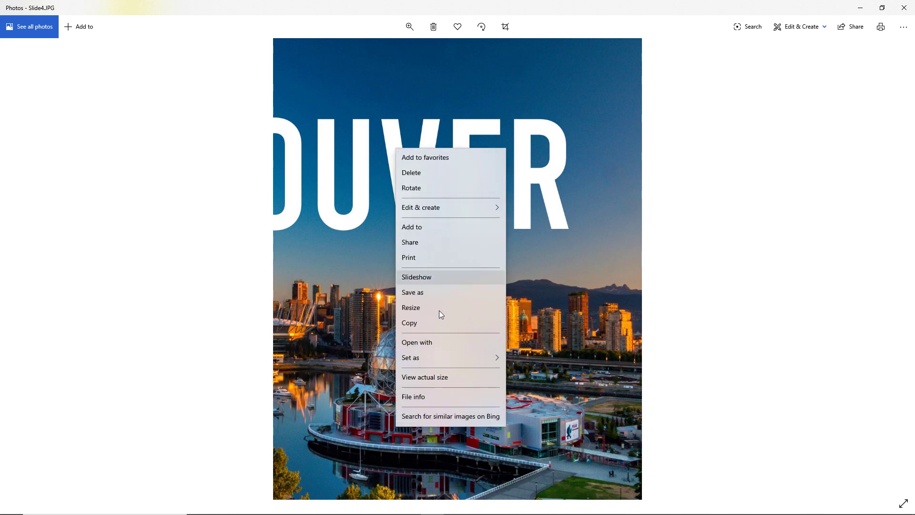
{"action": "left_click", "coordinate": [427, 397]}
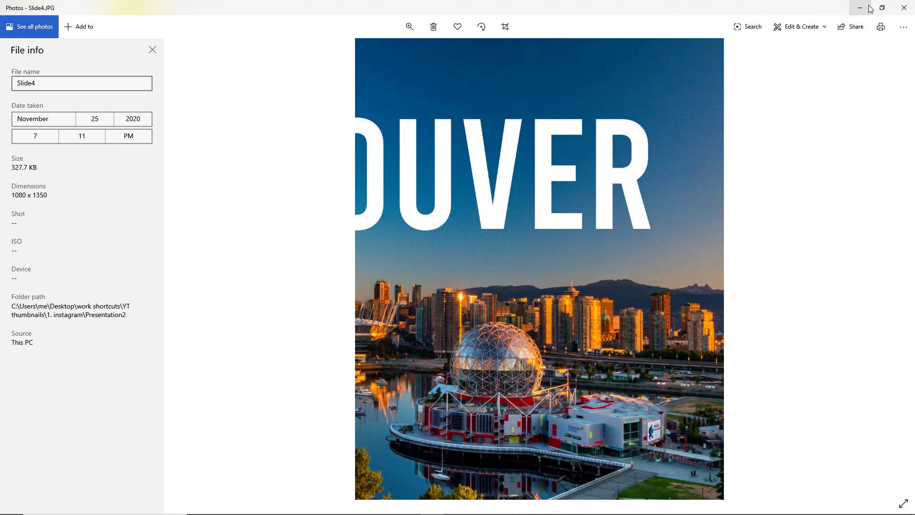
{"action": "left_click", "coordinate": [901, 8]}
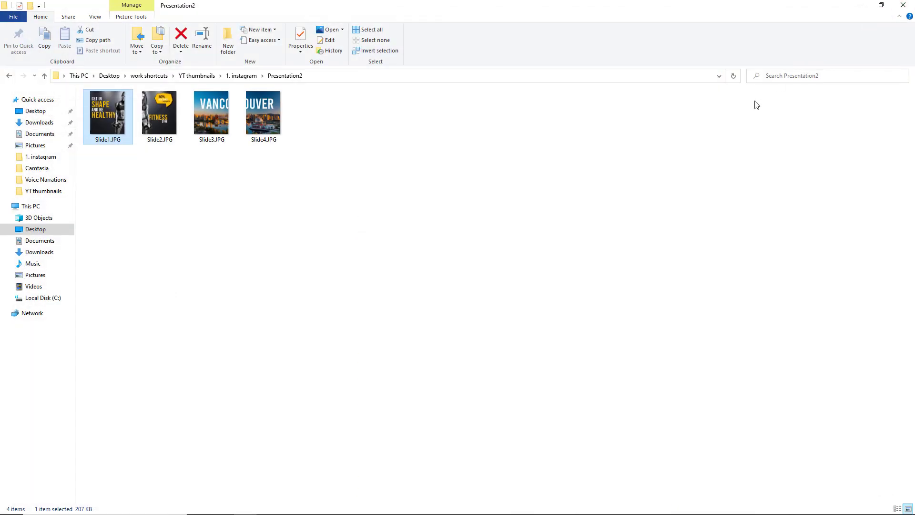